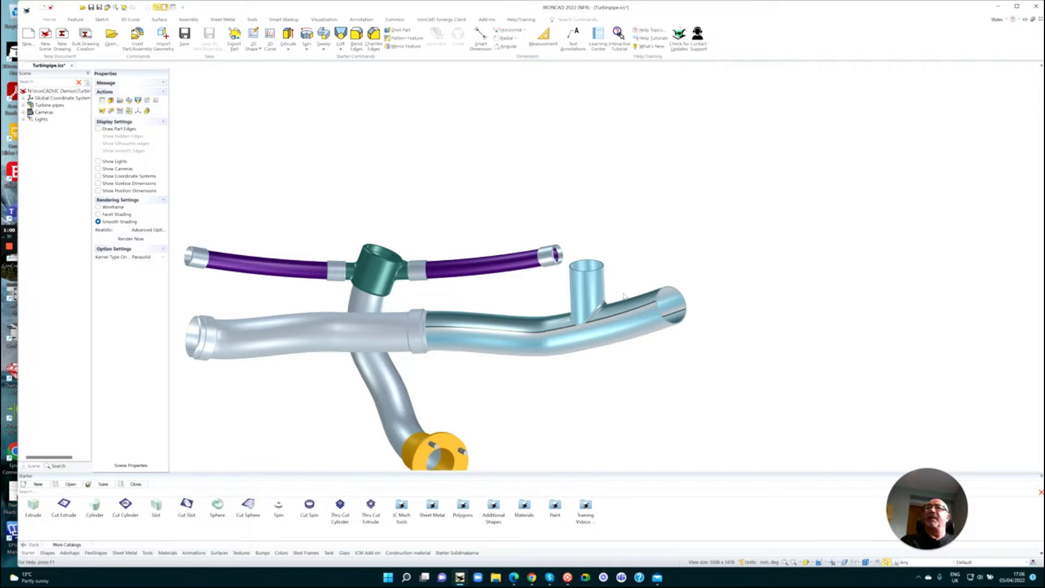
Add a catalog cylinder as a new part, centred on the open end of the light-blue upright branch pipe.
{"action": "scroll", "coordinate": [624, 296], "scroll_direction": "up", "scroll_amount": 5}
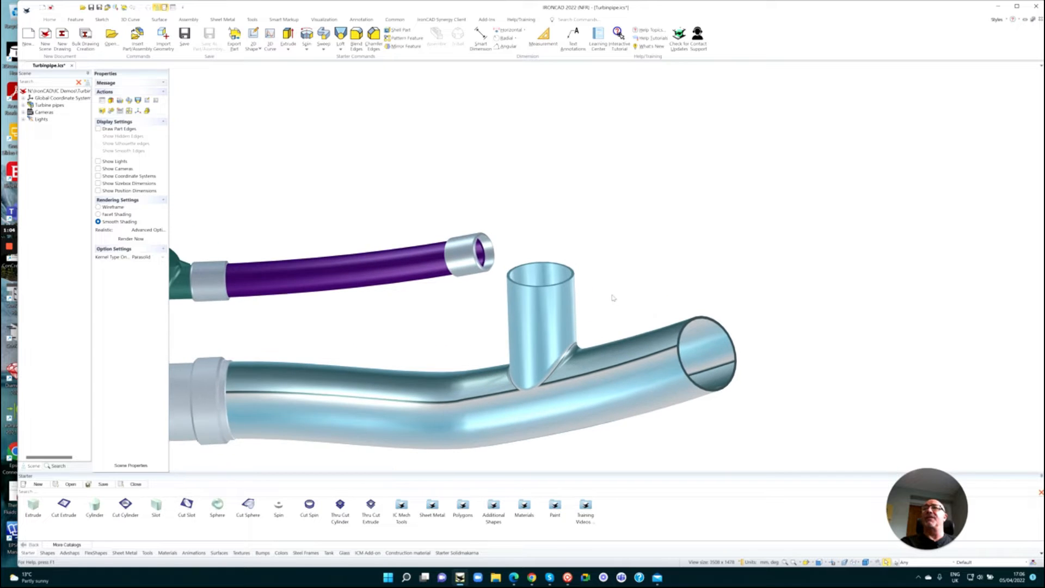
{"action": "scroll", "coordinate": [588, 294], "scroll_direction": "up", "scroll_amount": 1}
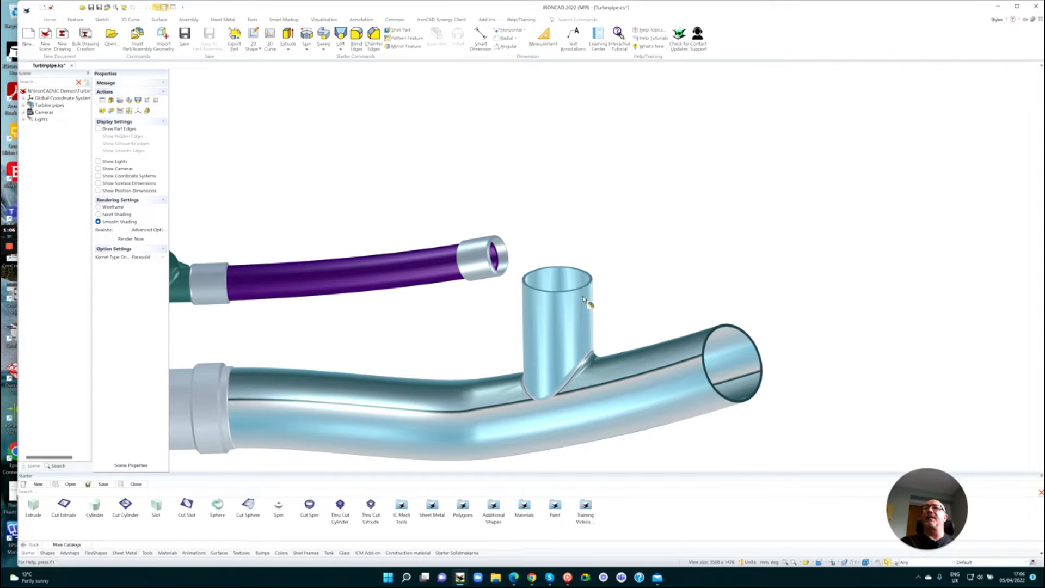
{"action": "middle_click_drag", "start_coordinate": [580, 298], "coordinate": [578, 298]}
{"action": "scroll", "coordinate": [580, 300], "scroll_direction": "up", "scroll_amount": 1}
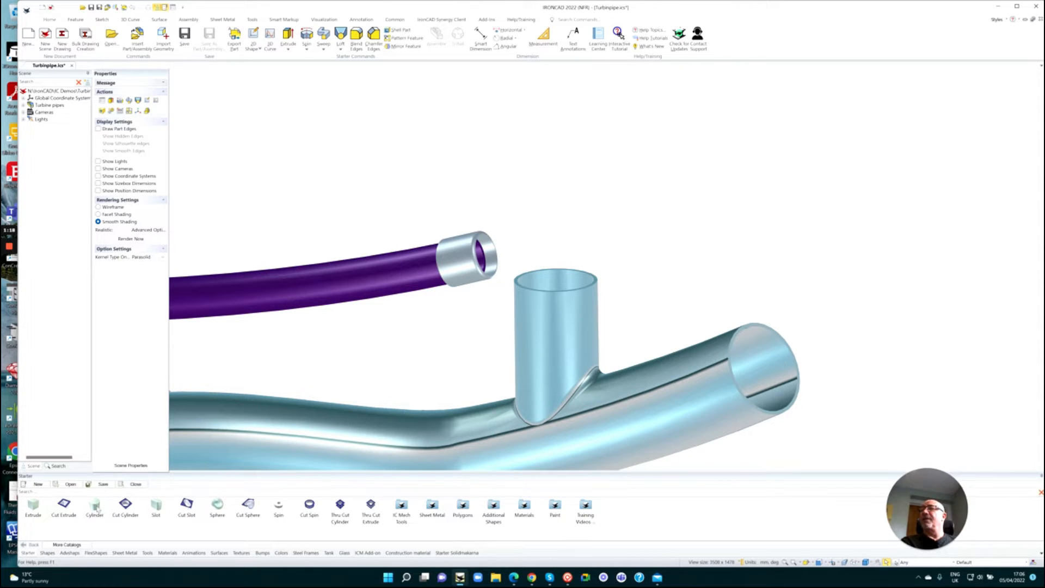
{"action": "left_click_drag", "start_coordinate": [97, 509], "coordinate": [575, 306]}
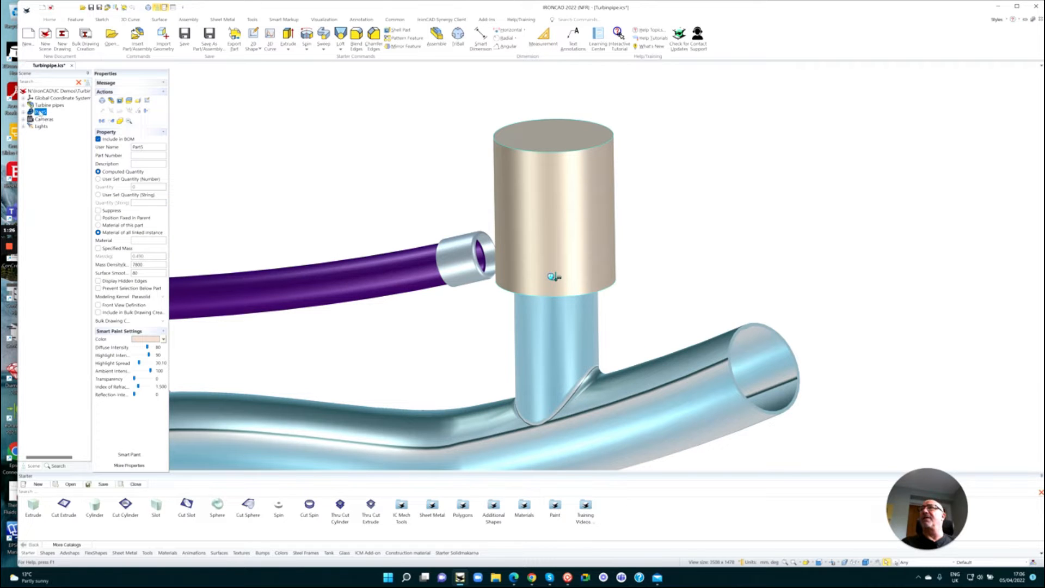
Rename the new cylinder part as T-pipe.
{"action": "left_click", "coordinate": [39, 113]}
{"action": "left_click", "coordinate": [39, 112]}
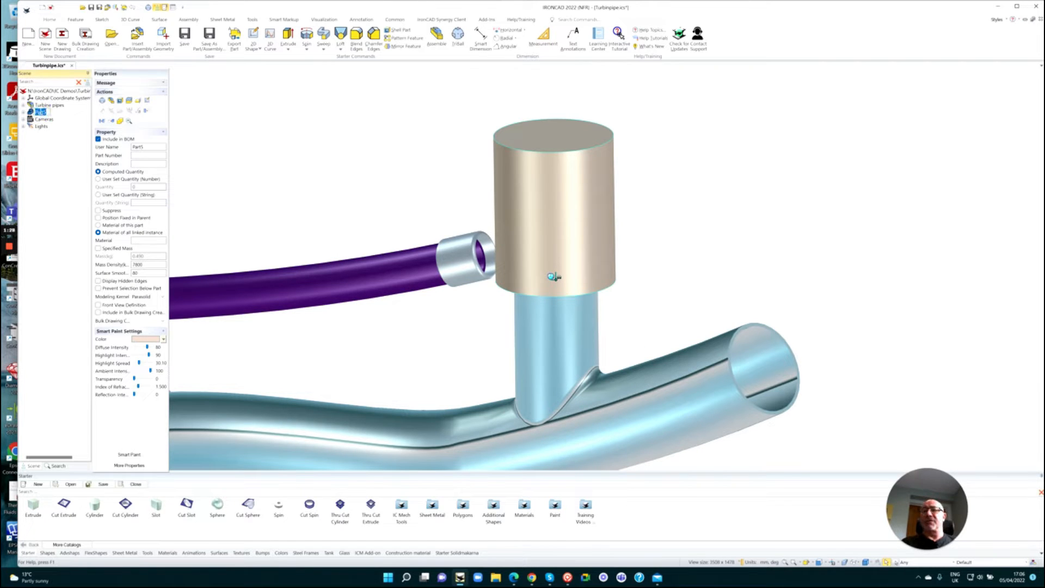
{"action": "type", "text": "T-p"}
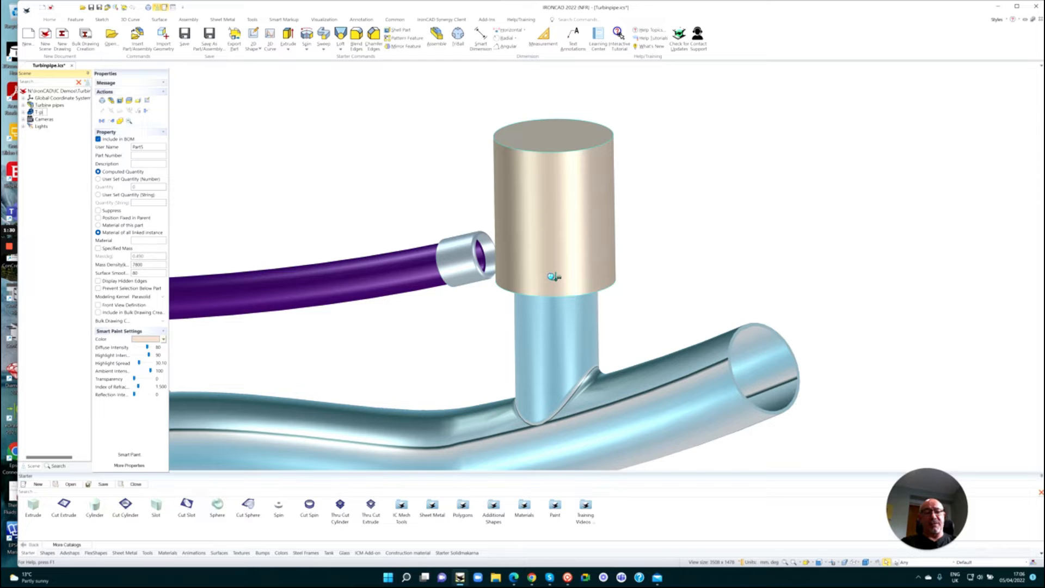
{"action": "type", "text": "ipe"}
{"action": "key", "text": "Return"}
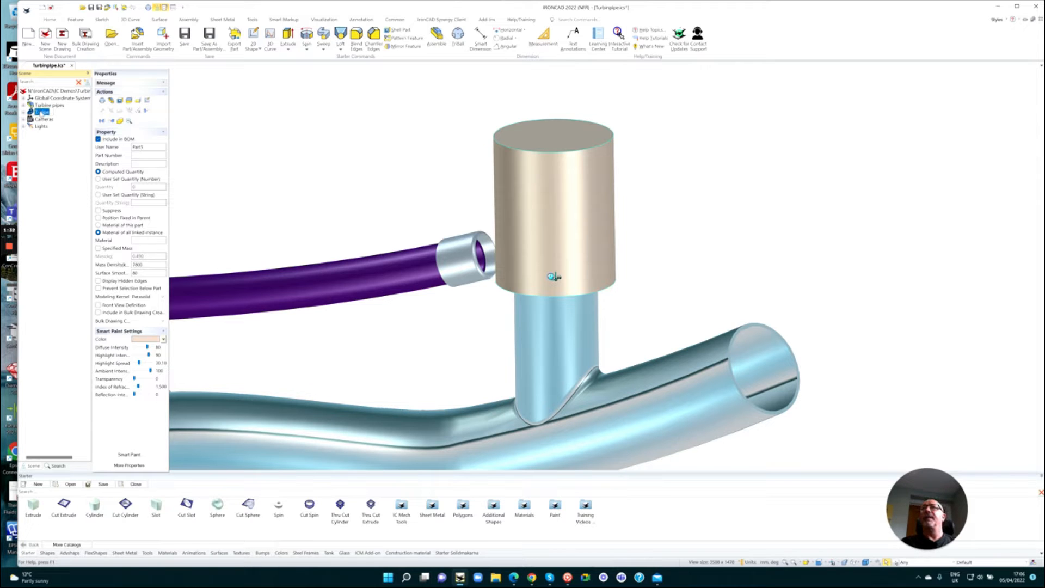
Extend the T-pipe cylinder down over the branch pipe, then set its height to 56 mm and its diameter to 34 mm.
{"action": "left_click", "coordinate": [564, 236]}
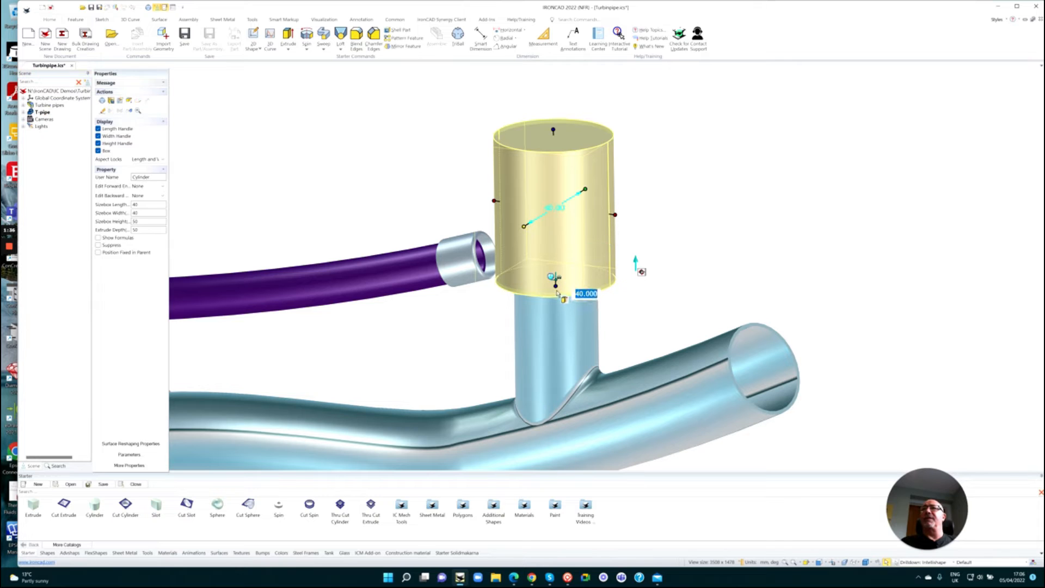
{"action": "left_click_drag", "start_coordinate": [556, 291], "coordinate": [564, 321]}
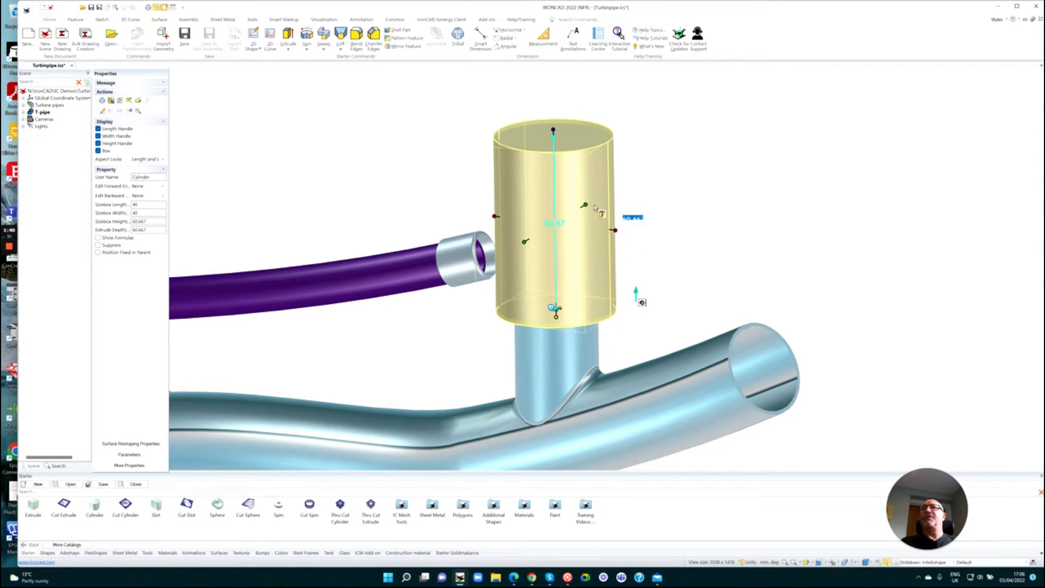
{"action": "left_click_drag", "start_coordinate": [553, 131], "coordinate": [556, 149]}
{"action": "type", "text": "56"}
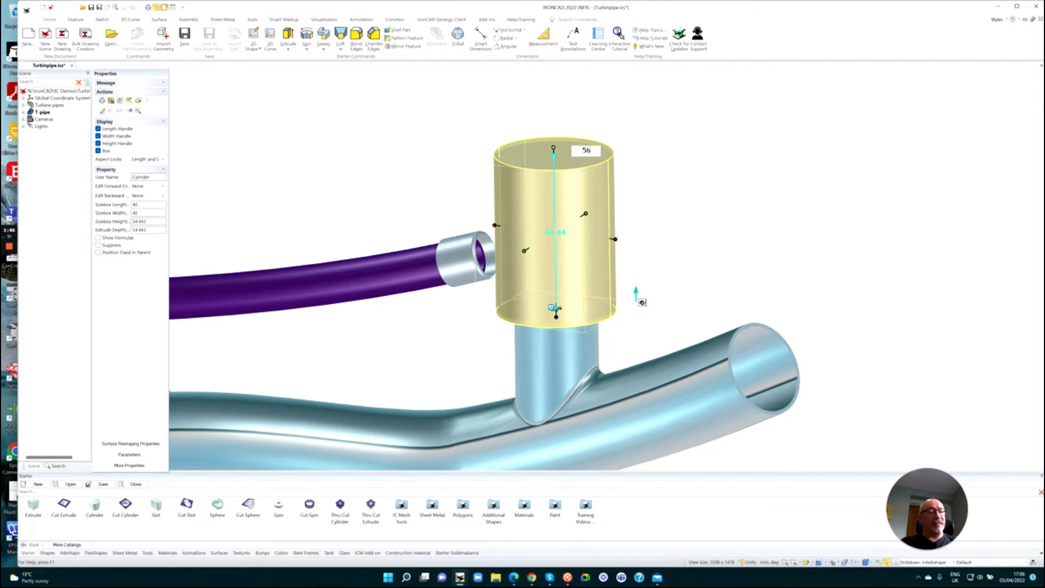
{"action": "key", "text": "Tab"}
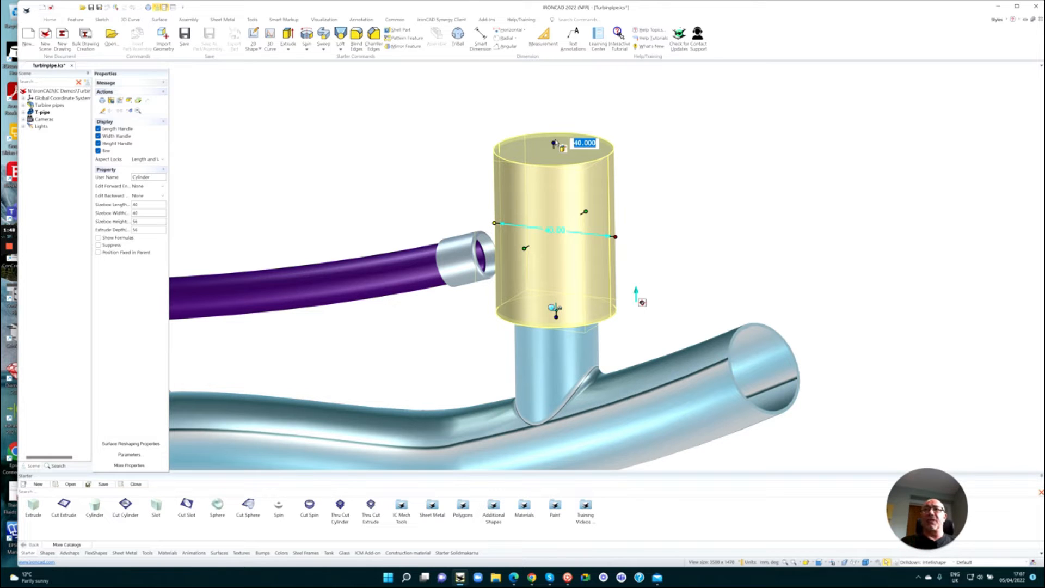
{"action": "type", "text": "34"}
{"action": "key", "text": "Tab"}
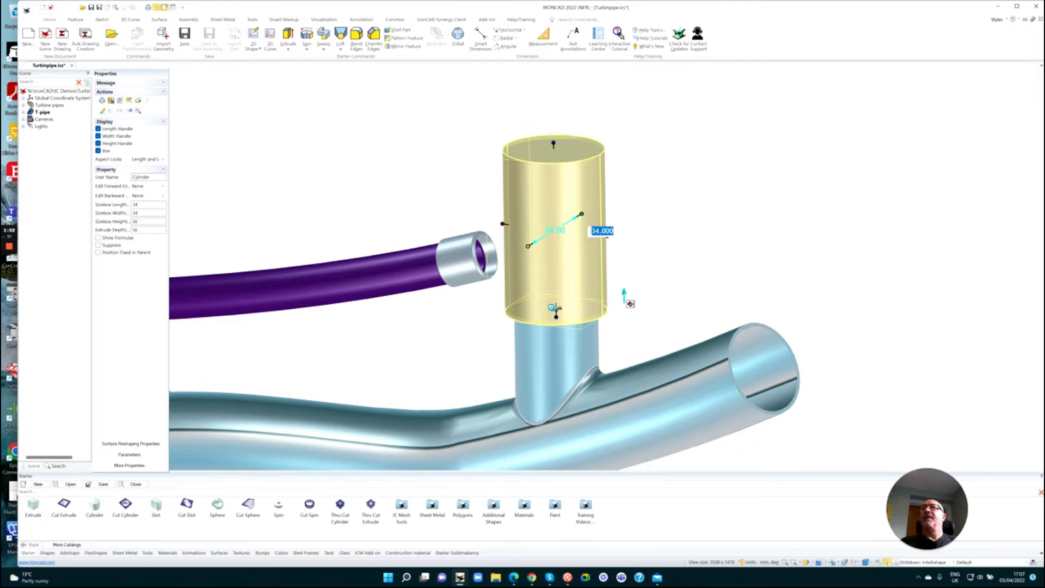
Chamfer both end edges of the T-pipe cylinder by its outer face, using the Distance type.
{"action": "left_click", "coordinate": [557, 217]}
{"action": "right_click", "coordinate": [557, 216]}
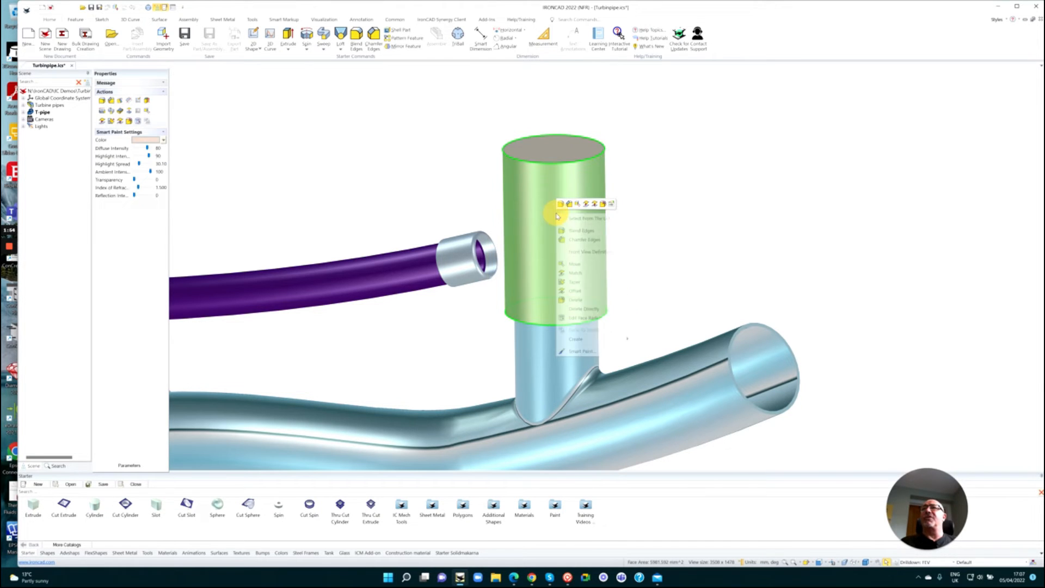
{"action": "left_click", "coordinate": [572, 243]}
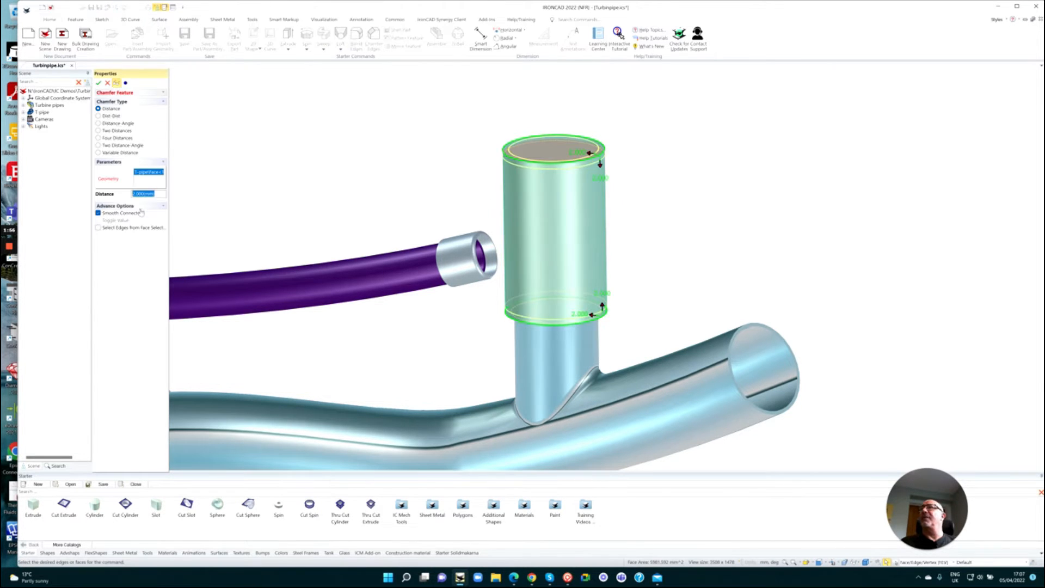
{"action": "left_click", "coordinate": [98, 83]}
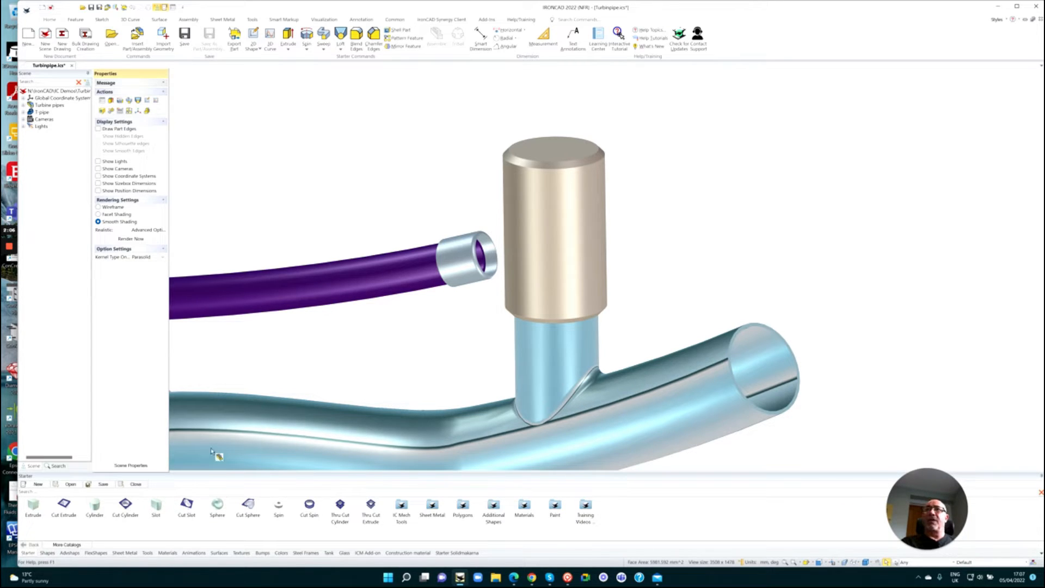
Cut a concentric cylindrical hole through the T-pipe from its top face, 56 mm deep and 27 mm in diameter.
{"action": "left_click_drag", "start_coordinate": [132, 508], "coordinate": [554, 147]}
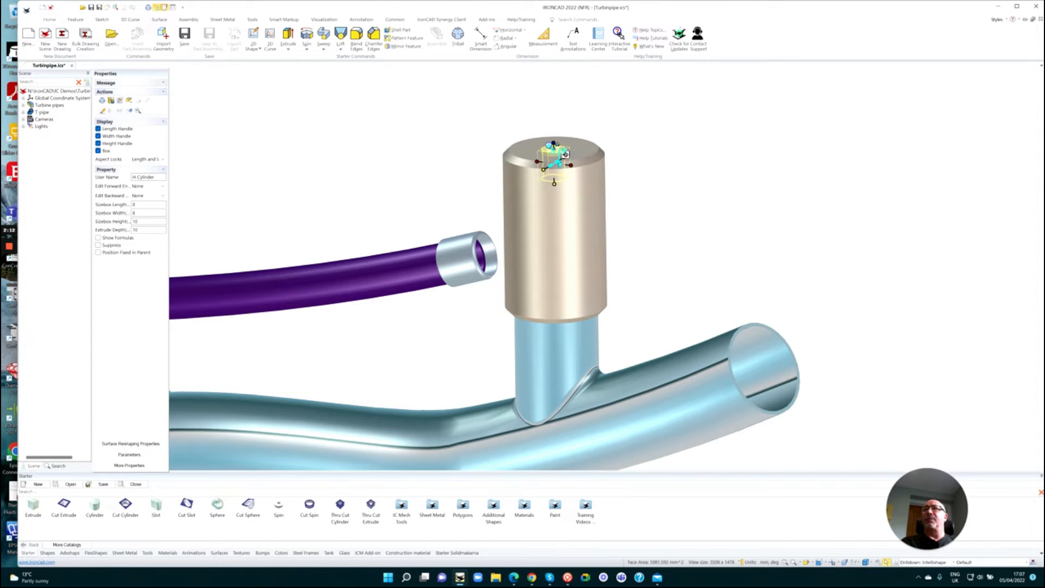
{"action": "left_click_drag", "start_coordinate": [556, 188], "coordinate": [570, 324]}
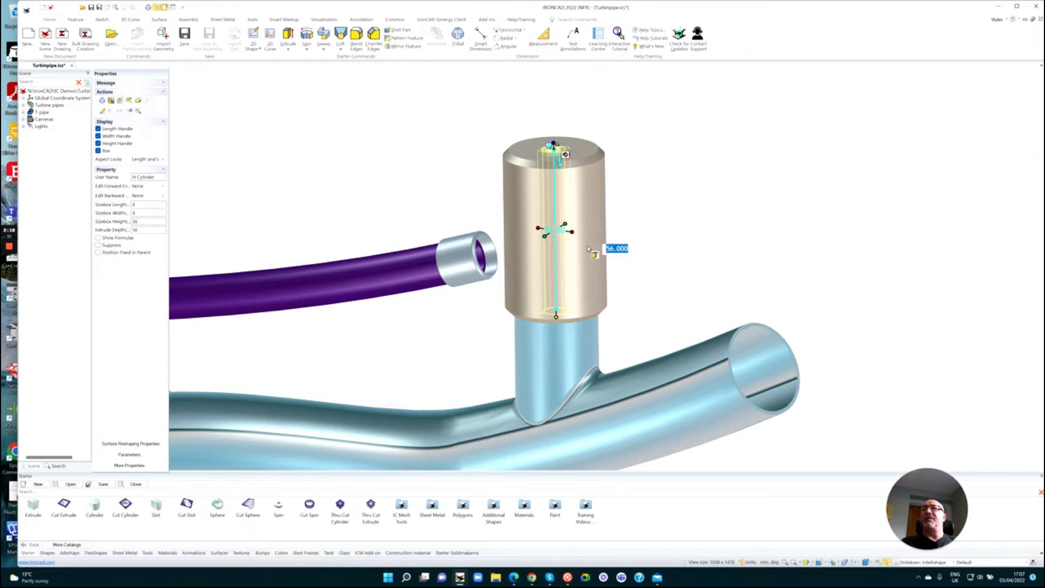
{"action": "left_click_drag", "start_coordinate": [575, 233], "coordinate": [590, 234]}
{"action": "type", "text": "27"}
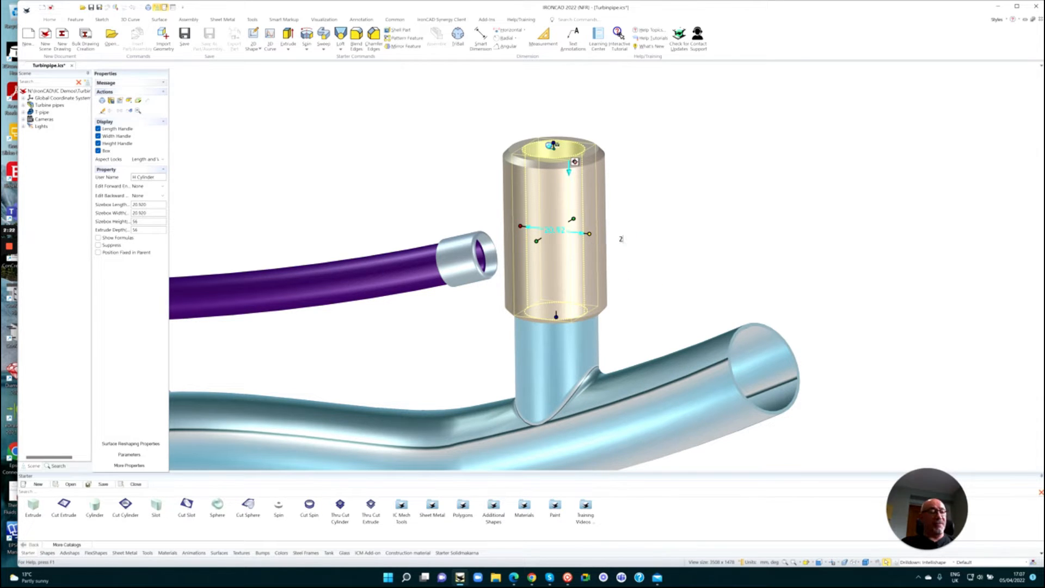
{"action": "key", "text": "Return"}
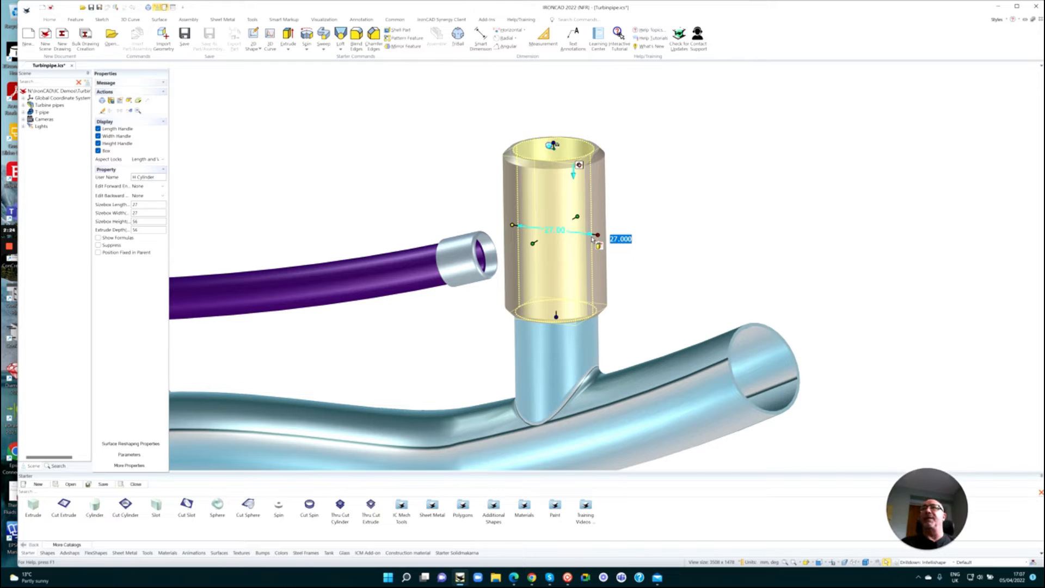
{"action": "left_click", "coordinate": [643, 303]}
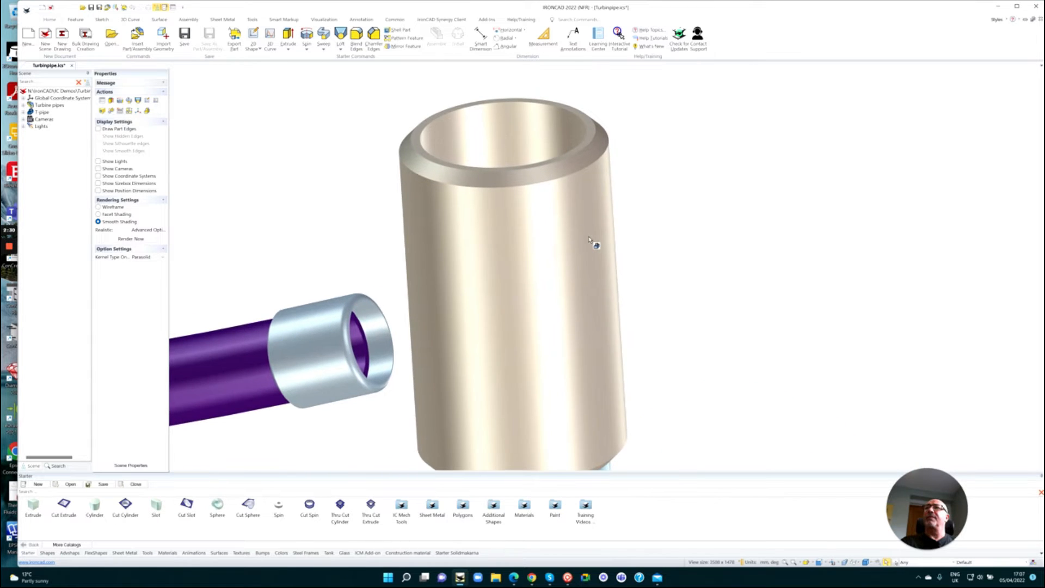
Add a catalog cylinder to the T-pipe's outer wall, shrunk to fit the view, and slide it along the wall toward the purple pipe.
{"action": "scroll", "coordinate": [589, 240], "scroll_direction": "up", "scroll_amount": 1}
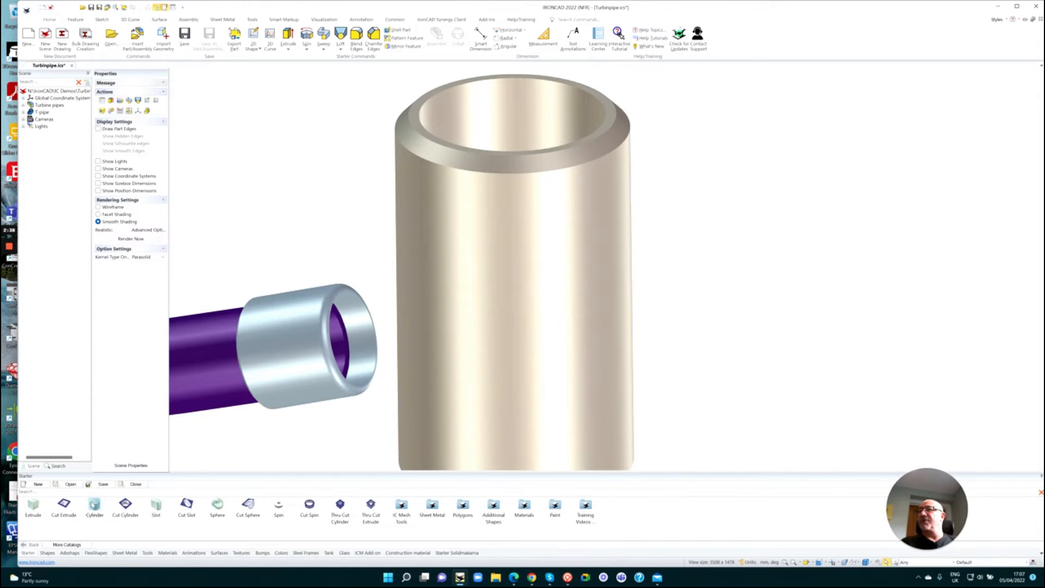
{"action": "left_click_drag", "start_coordinate": [94, 505], "coordinate": [531, 333]}
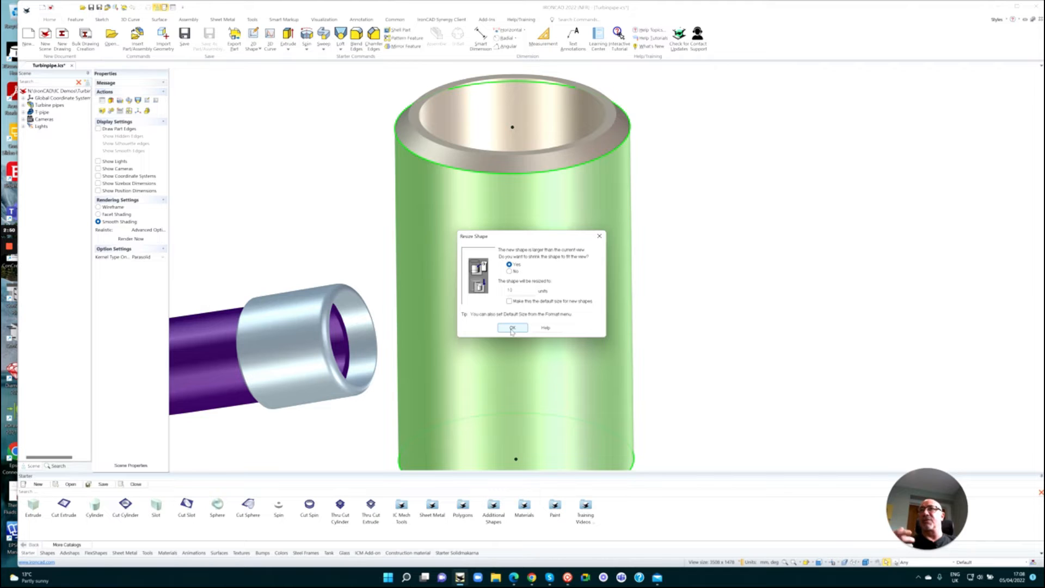
{"action": "left_click", "coordinate": [511, 329]}
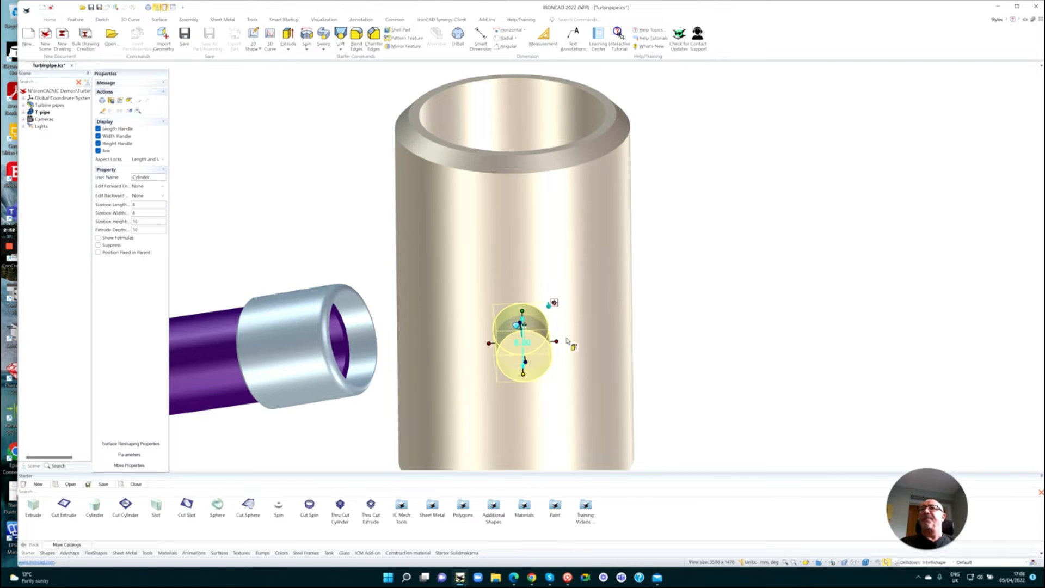
{"action": "left_click_drag", "start_coordinate": [537, 324], "coordinate": [496, 357]}
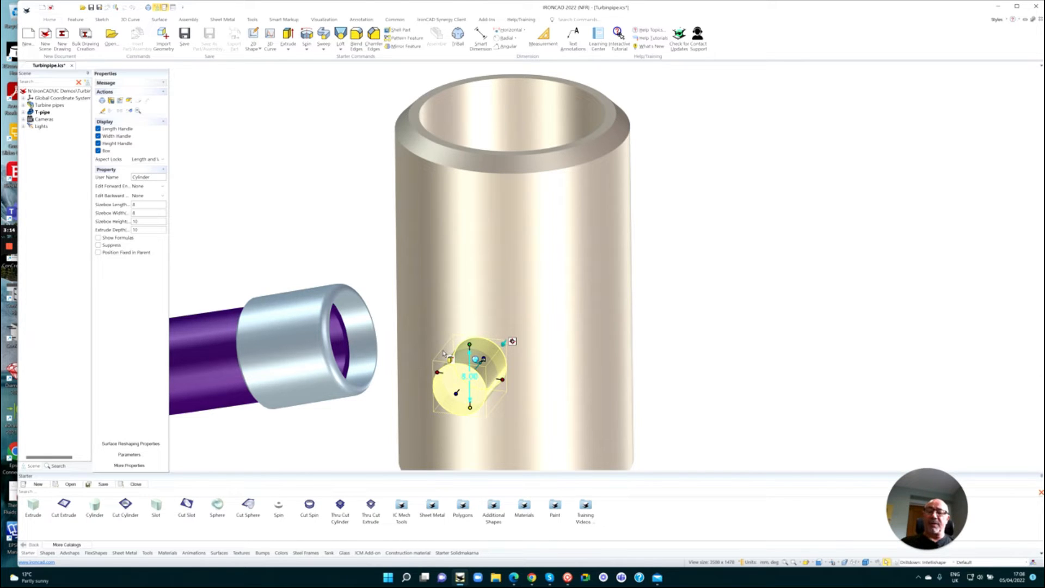
Use the TriBall to move the small cylinder to the centre of the purple pipe's end collar and align it with the collar's axis.
{"action": "key", "text": "F10"}
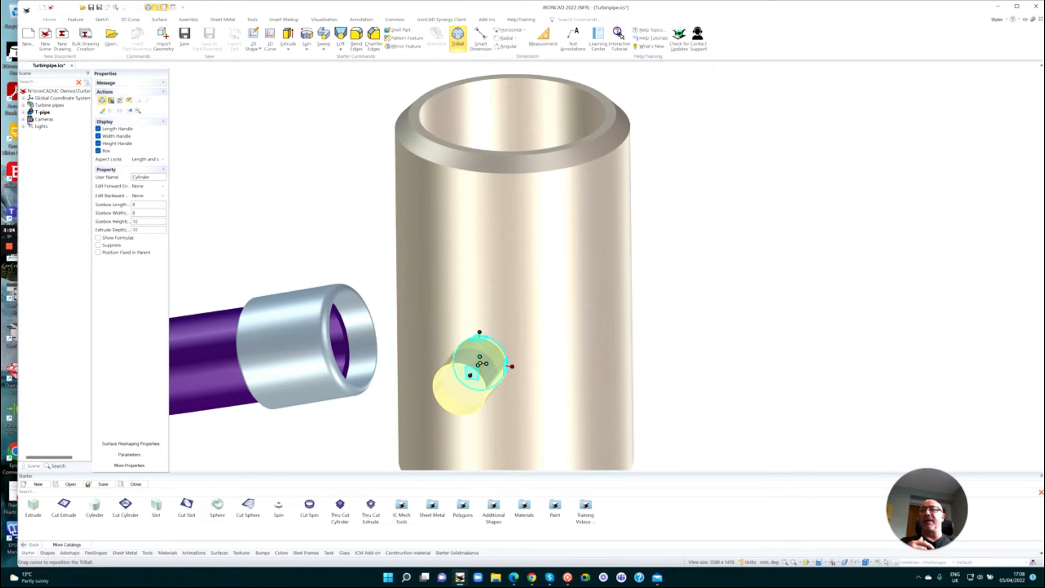
{"action": "right_click", "coordinate": [479, 362]}
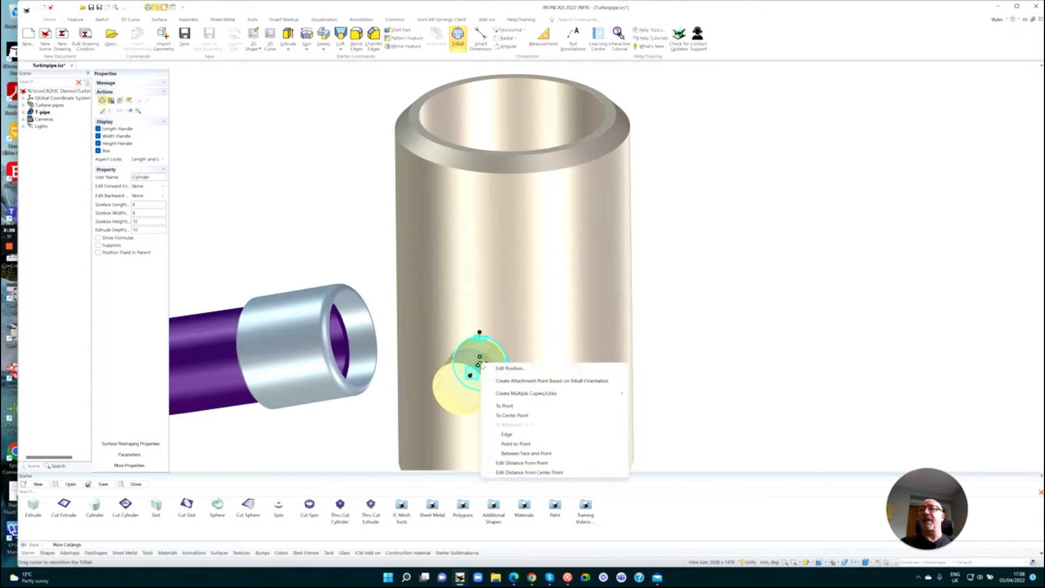
{"action": "left_click", "coordinate": [526, 416]}
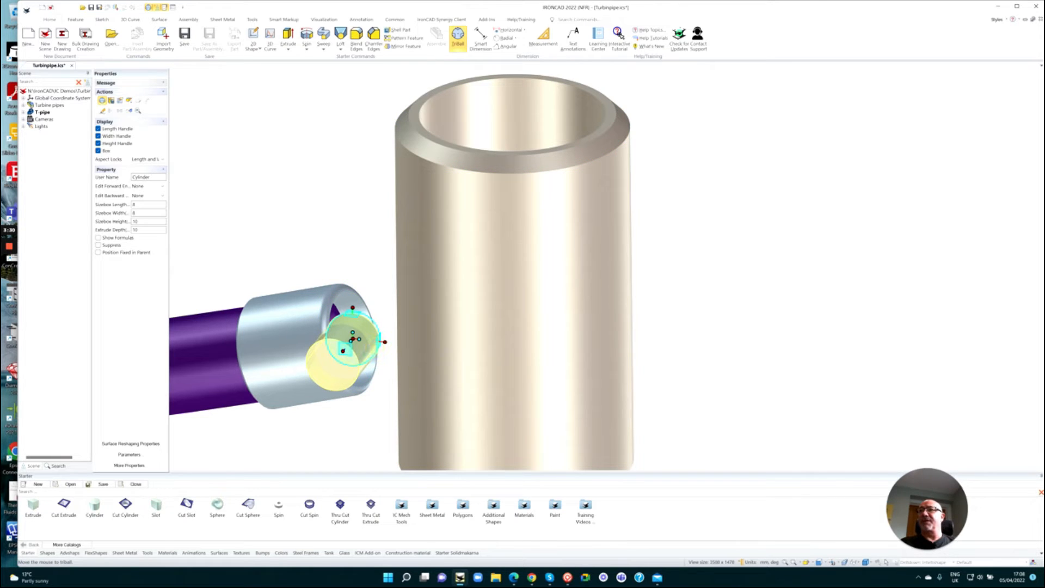
{"action": "scroll", "coordinate": [432, 270], "scroll_direction": "up", "scroll_amount": 1}
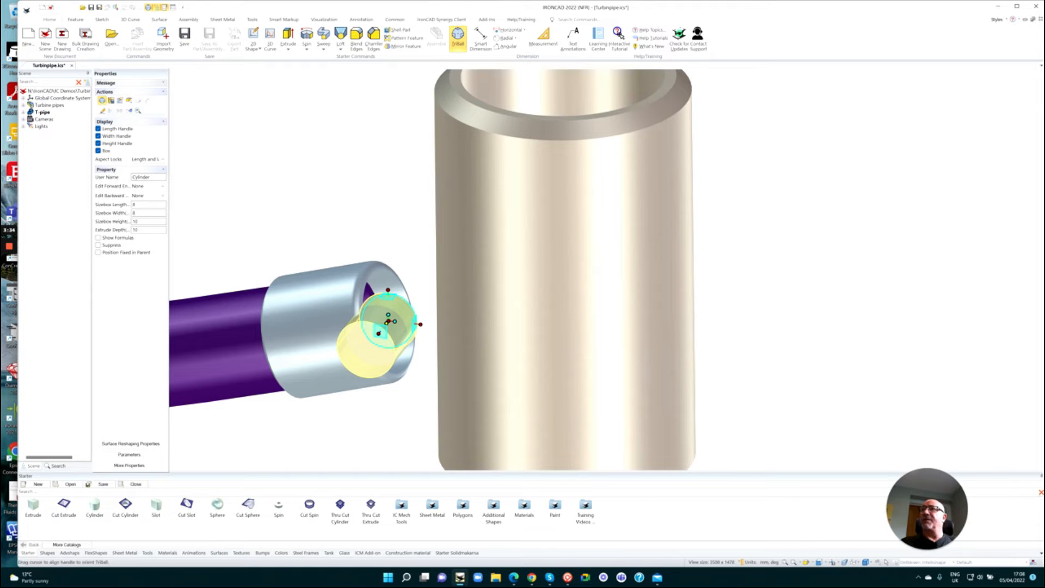
{"action": "left_click_drag", "start_coordinate": [386, 322], "coordinate": [334, 317]}
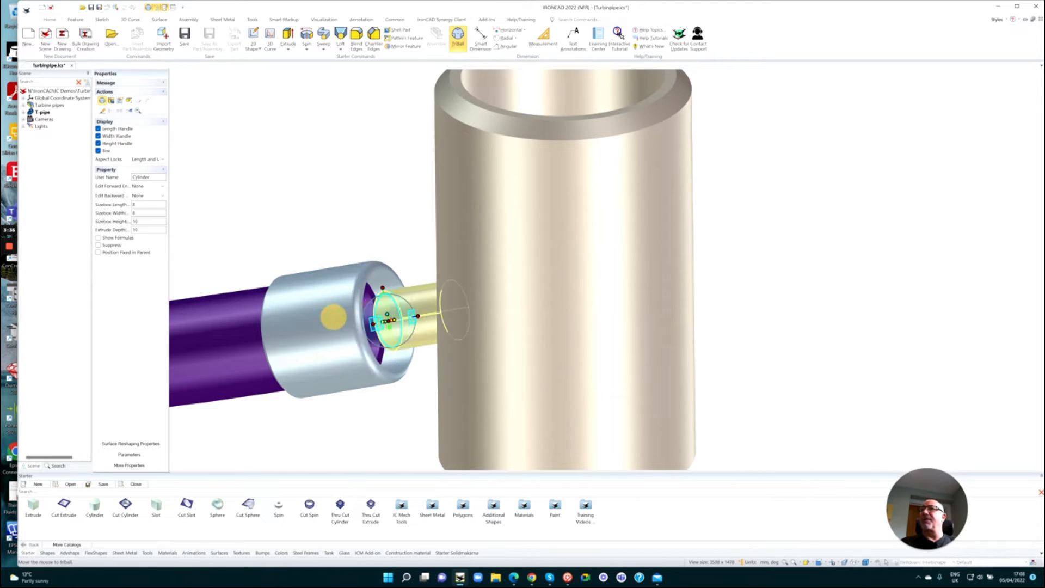
{"action": "key", "text": "F10"}
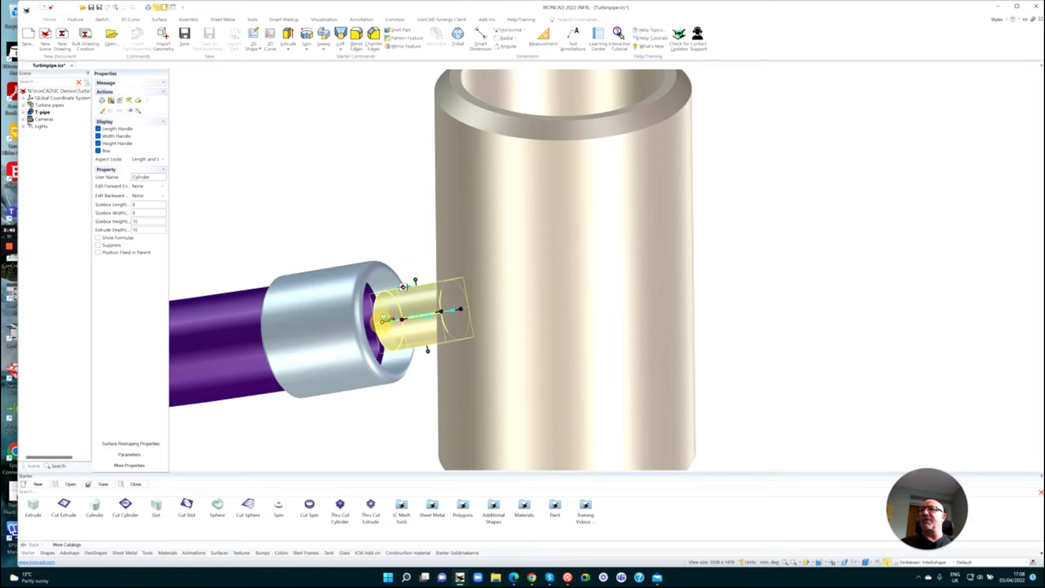
Extend the small cylinder's base to the inner circular edge of the collar and enlarge its diameter to 14 mm.
{"action": "right_click", "coordinate": [384, 317]}
{"action": "left_click", "coordinate": [397, 364]}
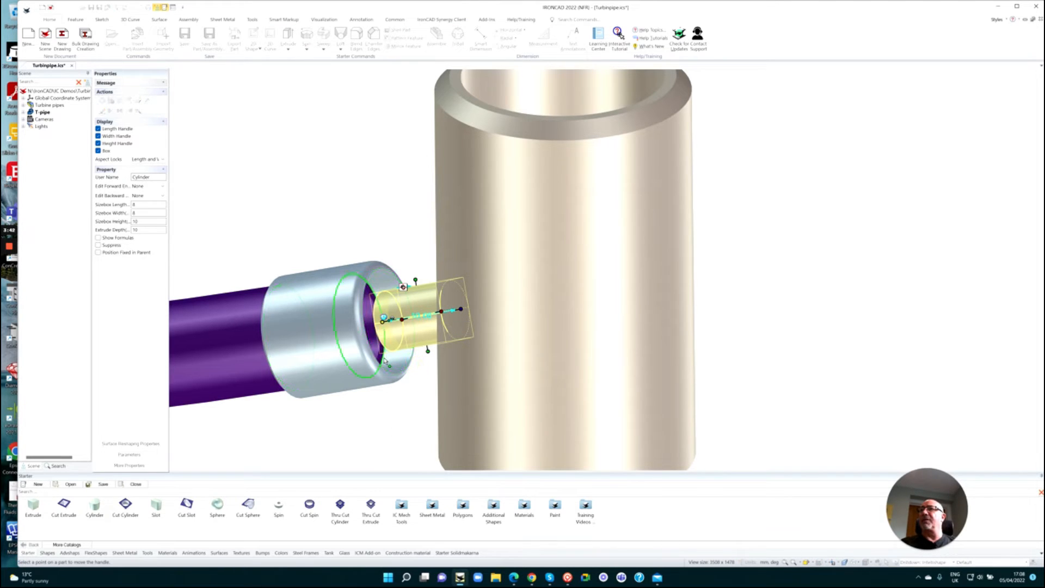
{"action": "left_click", "coordinate": [384, 361]}
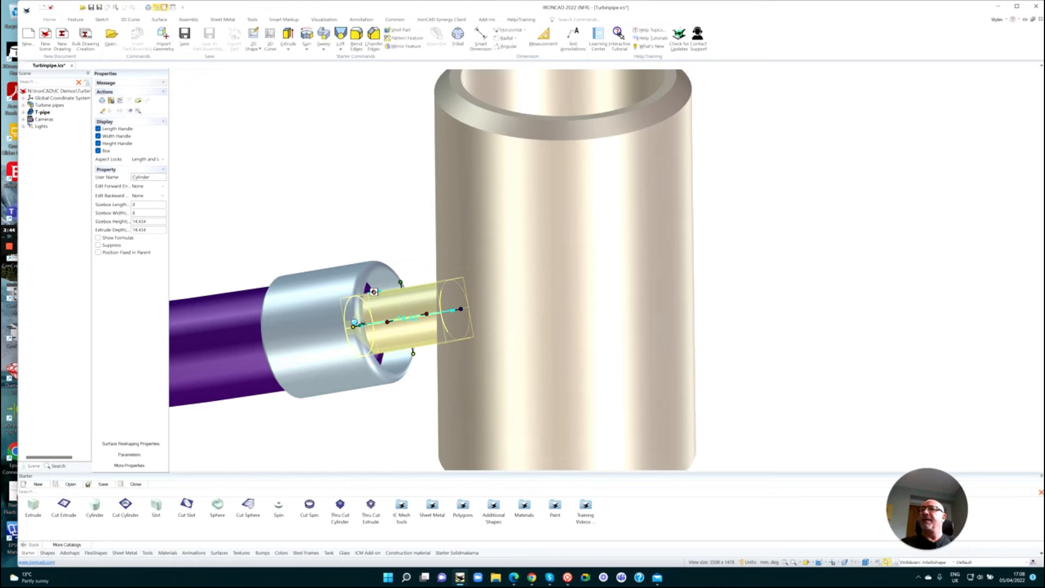
{"action": "left_click_drag", "start_coordinate": [413, 354], "coordinate": [409, 368], "text": "shift"}
Extend the small branch cylinder from the collar through the T-pipe and out the far side, setting its length to 72 mm.
{"action": "middle_click_drag", "start_coordinate": [507, 385], "coordinate": [516, 325]}
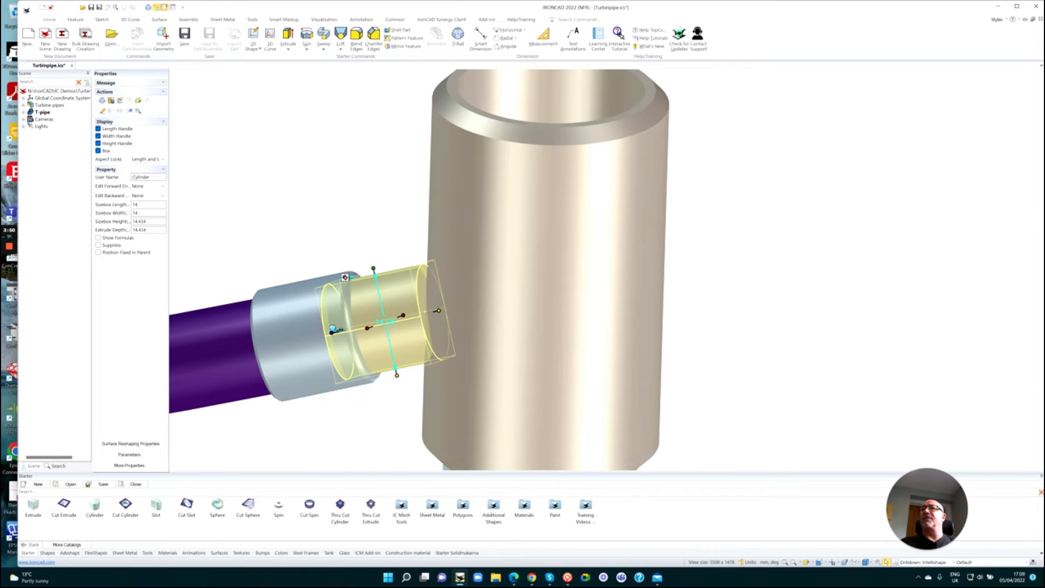
{"action": "left_click_drag", "start_coordinate": [439, 311], "coordinate": [800, 225]}
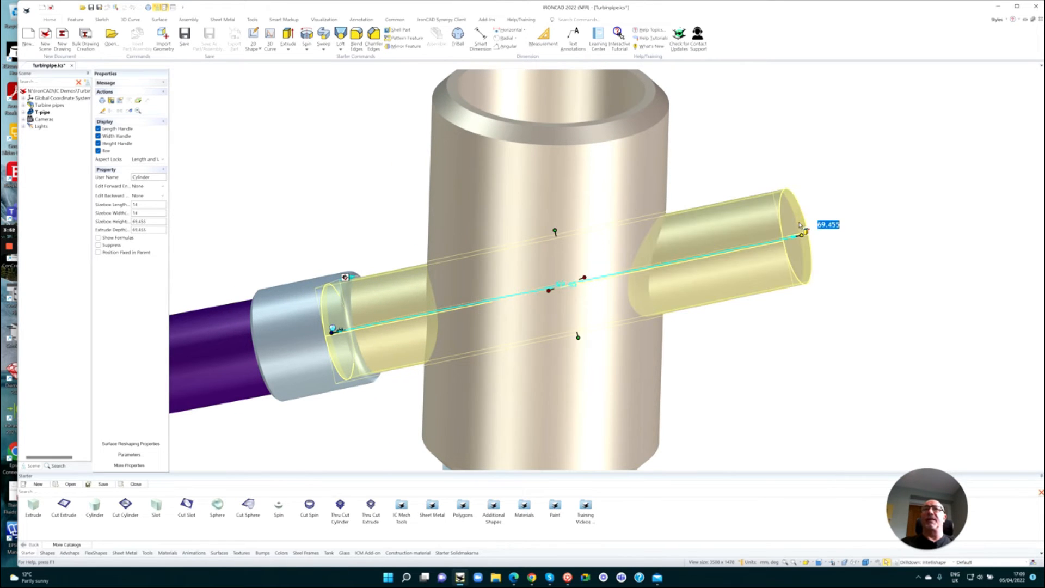
{"action": "type", "text": "7"}
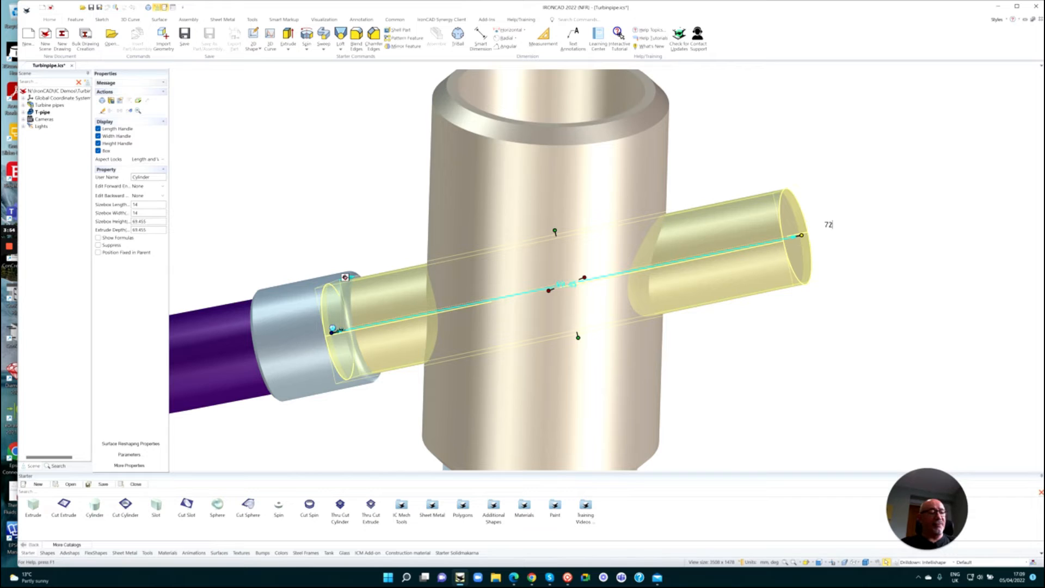
{"action": "type", "text": "2"}
{"action": "key", "text": "Return"}
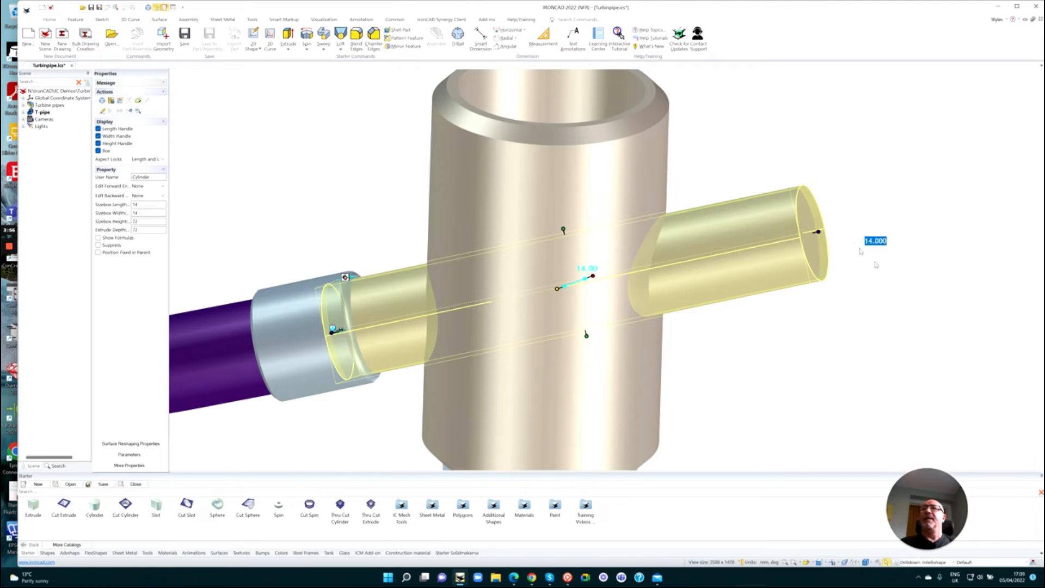
Shell the branch cylinder with both end sections open, stopping the shelling at the part surface for the start and end sections.
{"action": "right_click", "coordinate": [770, 275]}
{"action": "left_click", "coordinate": [810, 458]}
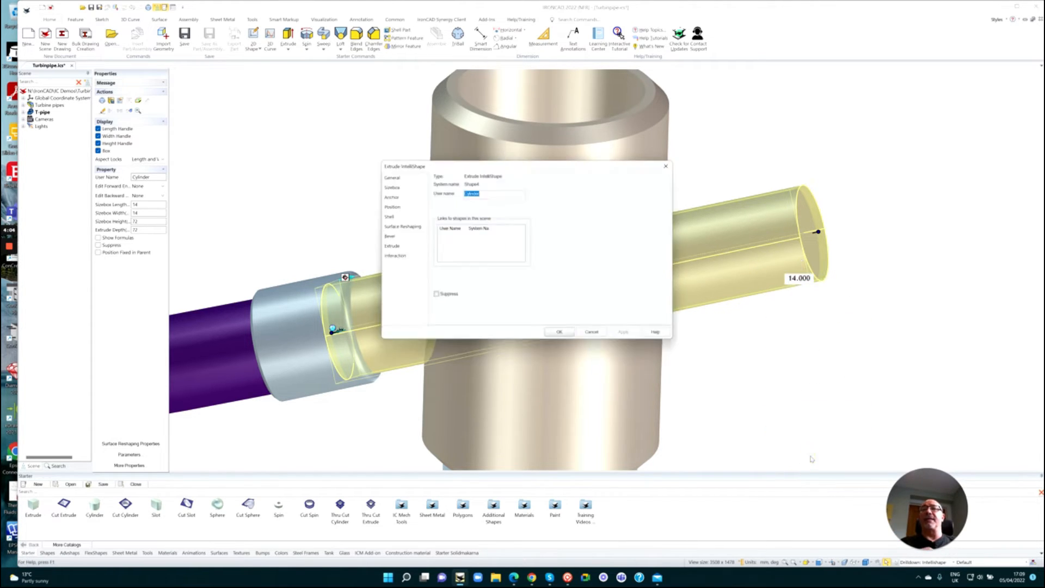
{"action": "left_click", "coordinate": [387, 216]}
{"action": "left_click", "coordinate": [469, 200]}
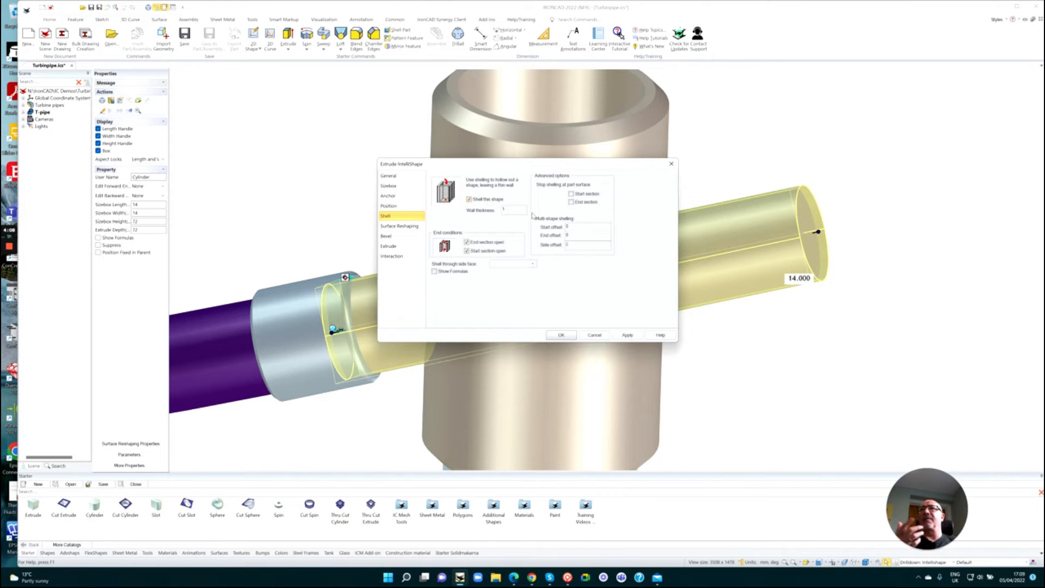
{"action": "left_click", "coordinate": [571, 194]}
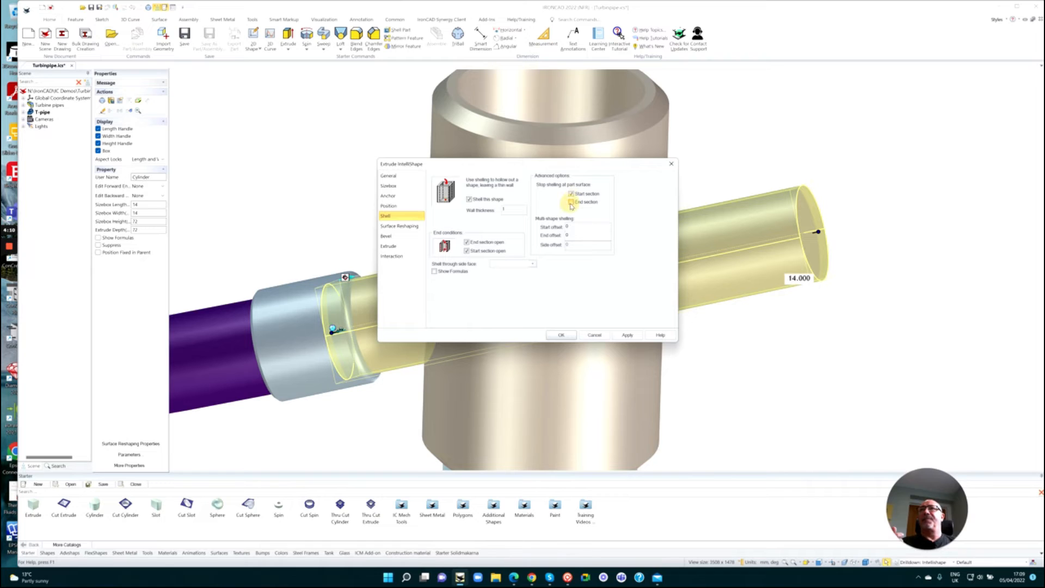
{"action": "left_click", "coordinate": [571, 203]}
{"action": "left_click", "coordinate": [562, 335]}
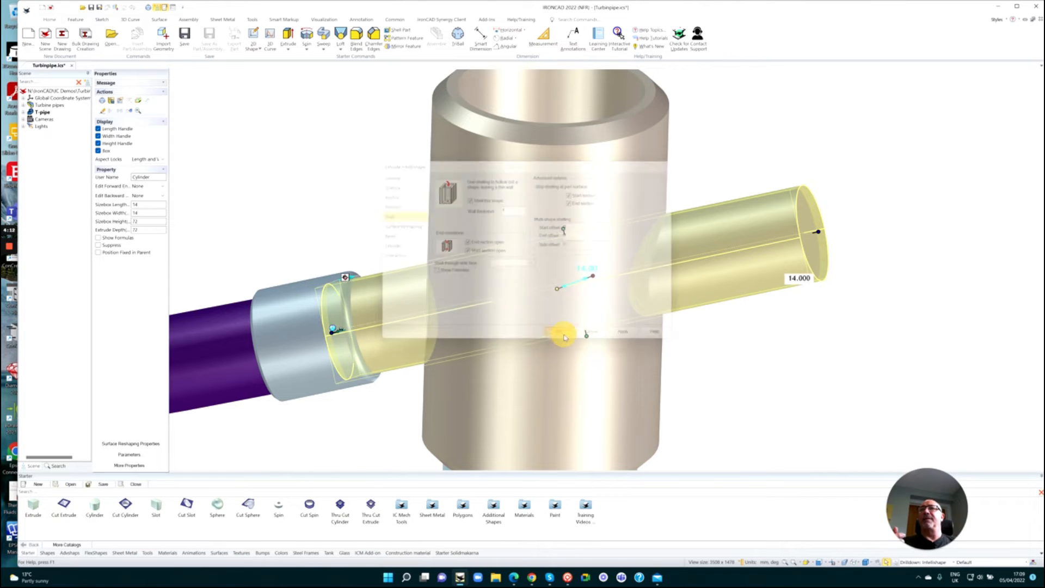
{"action": "left_click", "coordinate": [741, 348]}
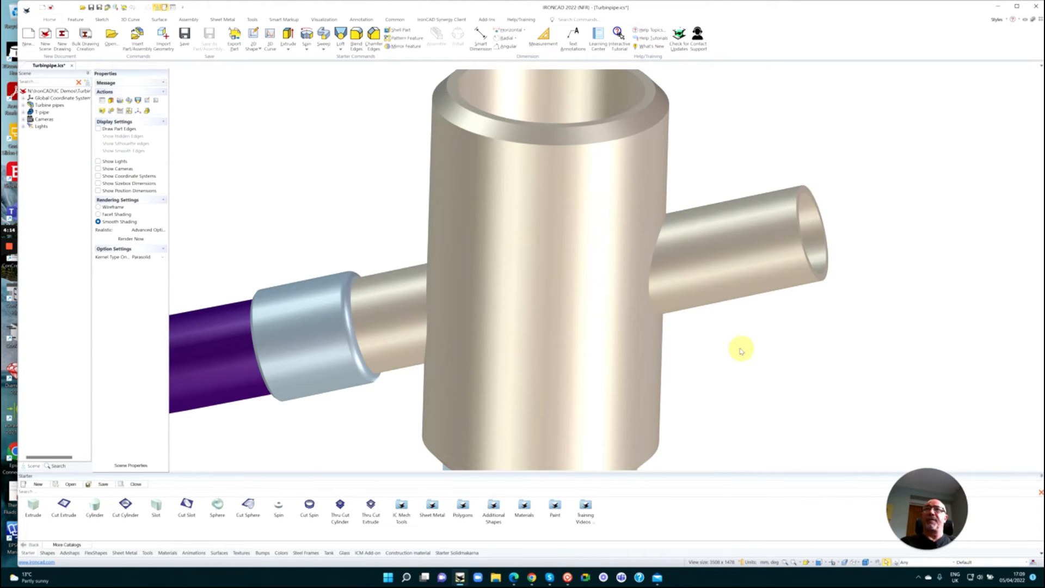
Blend the two edges where the branch meets the main tube's outer wall with a constant 2 mm radius.
{"action": "scroll", "coordinate": [733, 345], "scroll_direction": "down", "scroll_amount": 3}
{"action": "middle_click_drag", "start_coordinate": [725, 344], "coordinate": [669, 317]}
{"action": "scroll", "coordinate": [671, 324], "scroll_direction": "up", "scroll_amount": 3}
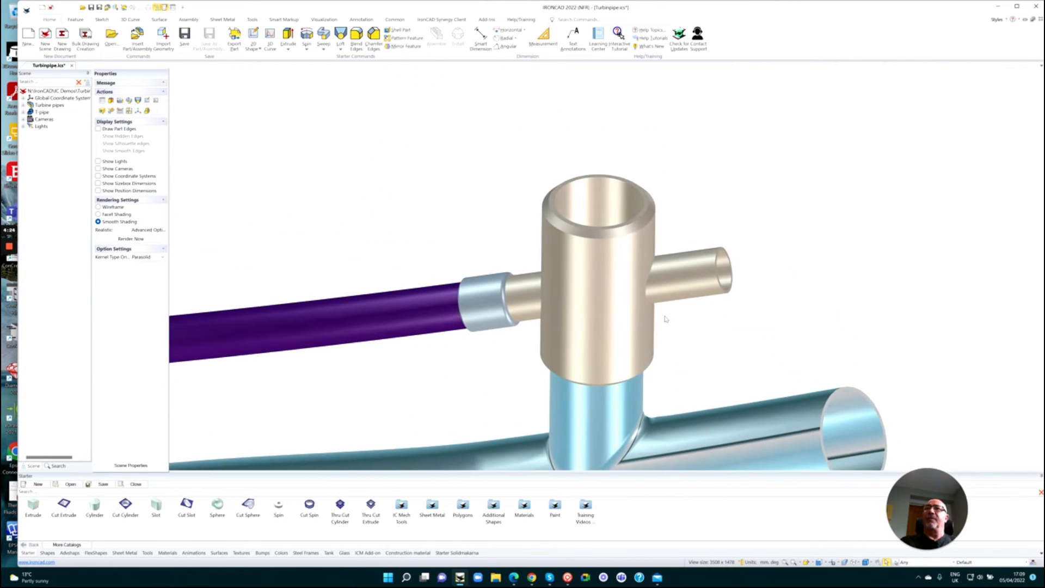
{"action": "scroll", "coordinate": [664, 319], "scroll_direction": "up", "scroll_amount": 3}
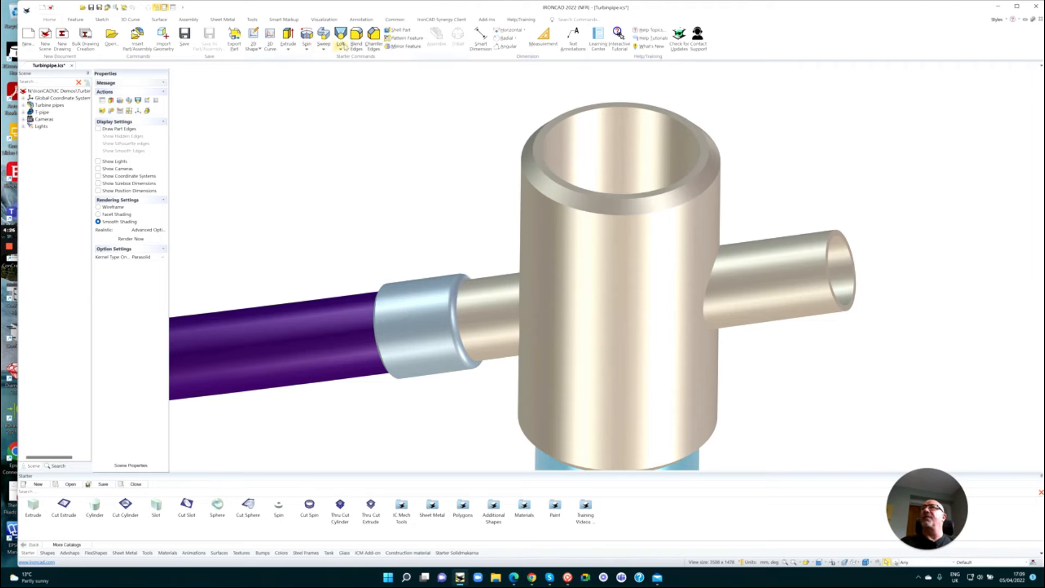
{"action": "left_click", "coordinate": [357, 37]}
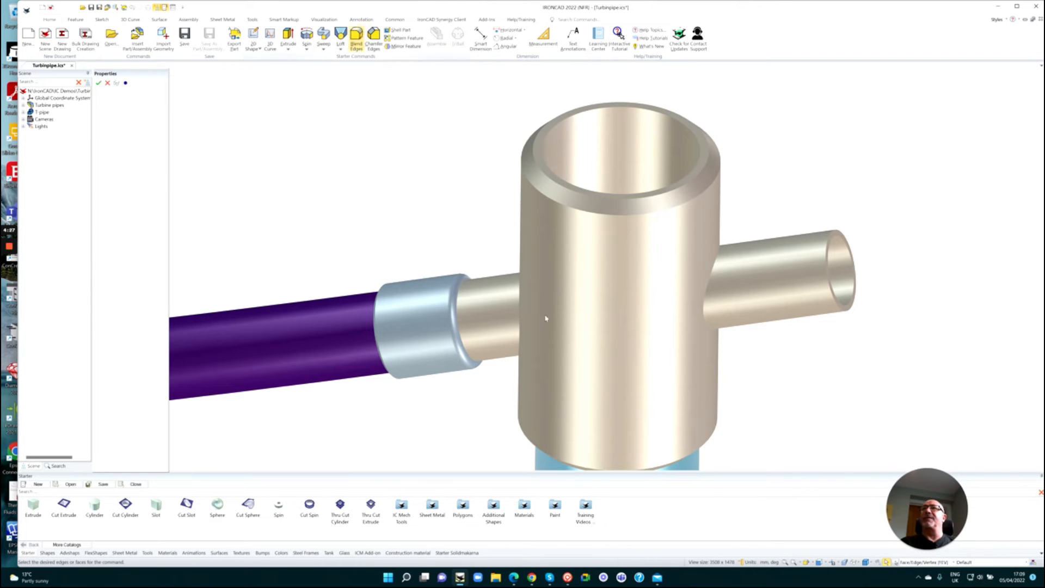
{"action": "left_click", "coordinate": [706, 303]}
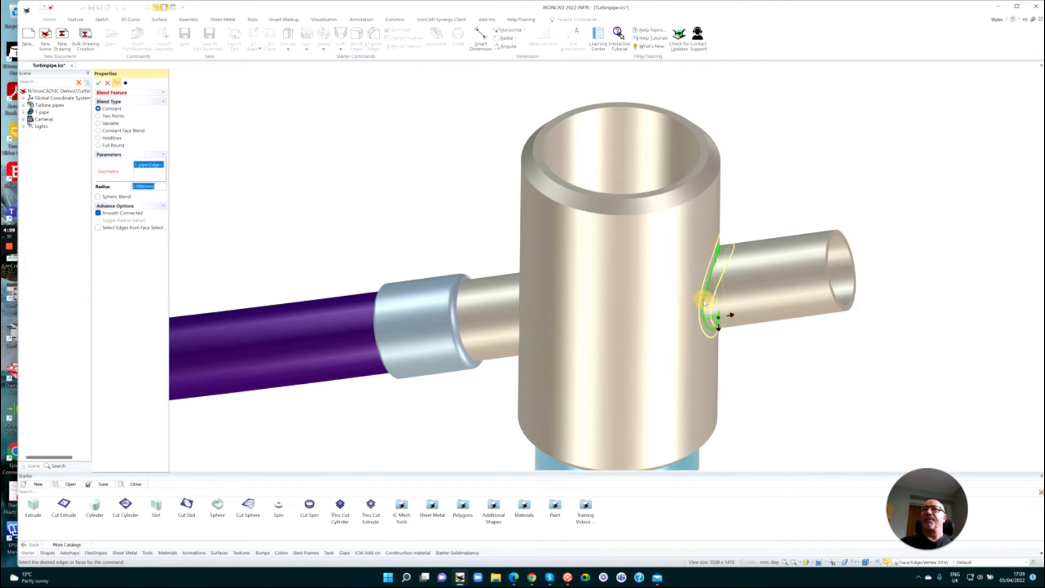
{"action": "left_click", "coordinate": [522, 314]}
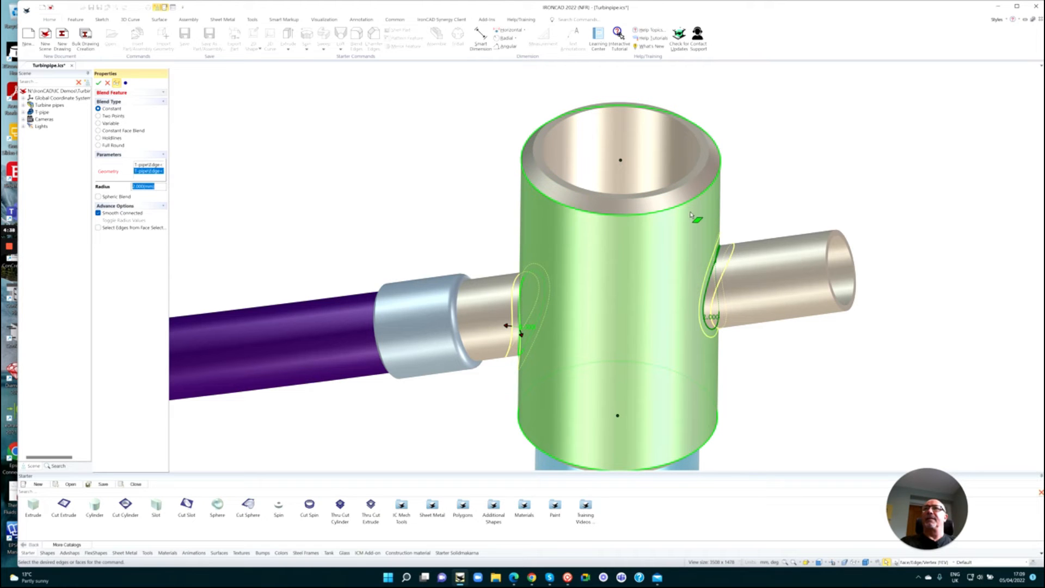
{"action": "middle_click_drag", "start_coordinate": [672, 225], "coordinate": [619, 224]}
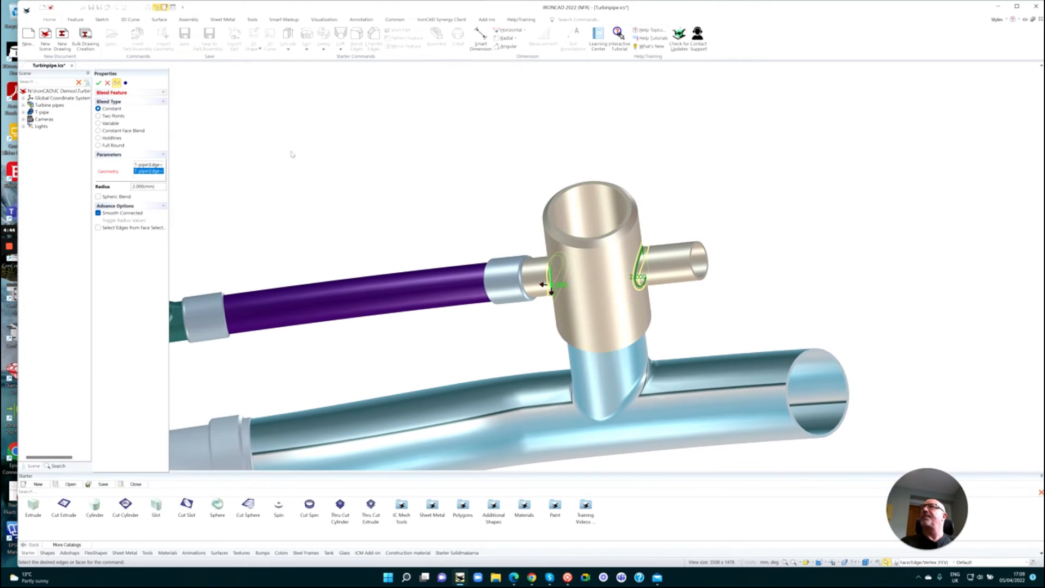
{"action": "left_click", "coordinate": [99, 83]}
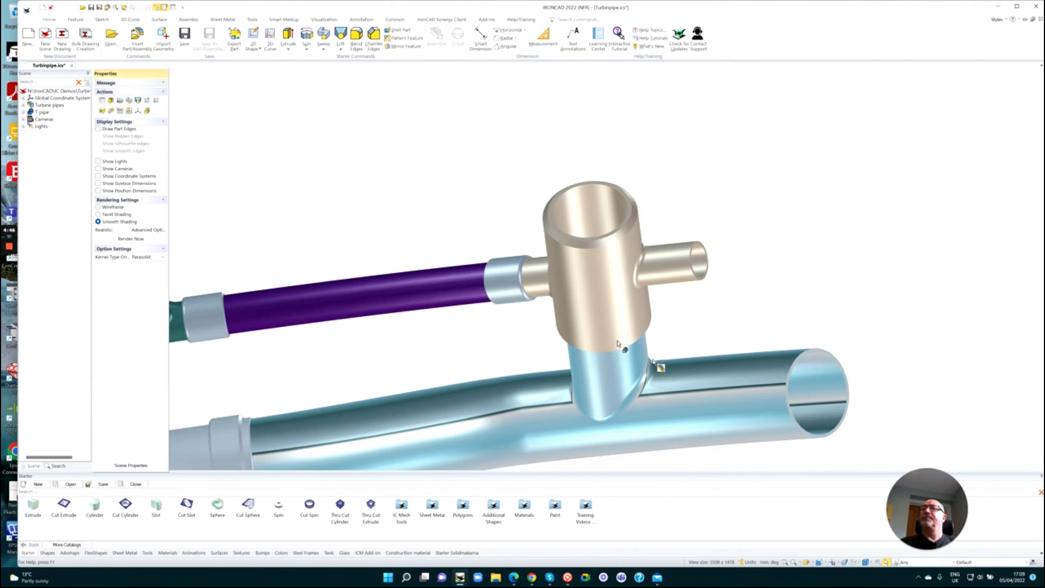
Move the hole cylinder below the blend in the T-pipe's feature history so the main bore cuts through the branch.
{"action": "middle_click_drag", "start_coordinate": [570, 312], "coordinate": [595, 312]}
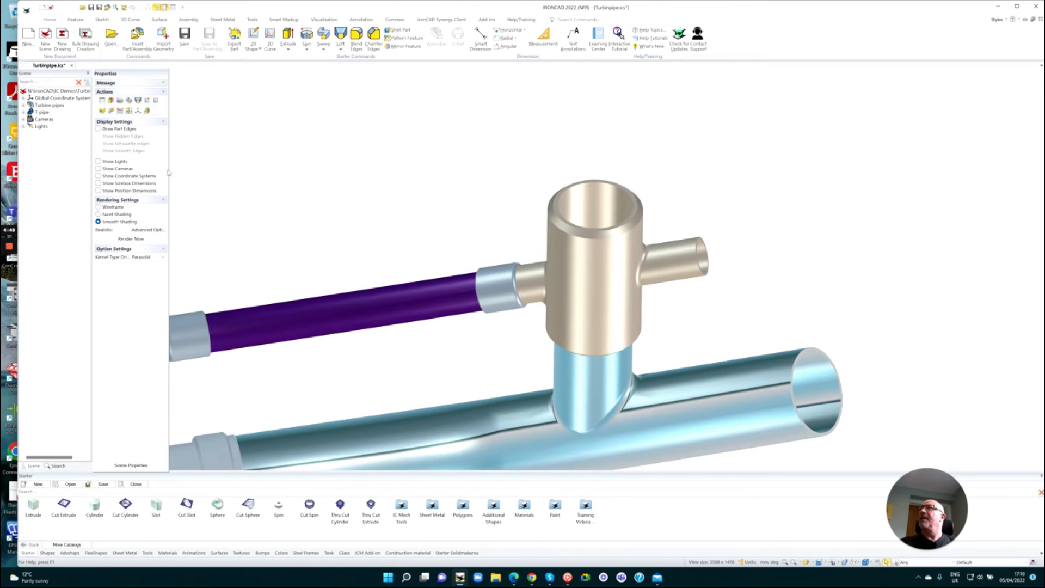
{"action": "left_click", "coordinate": [24, 112]}
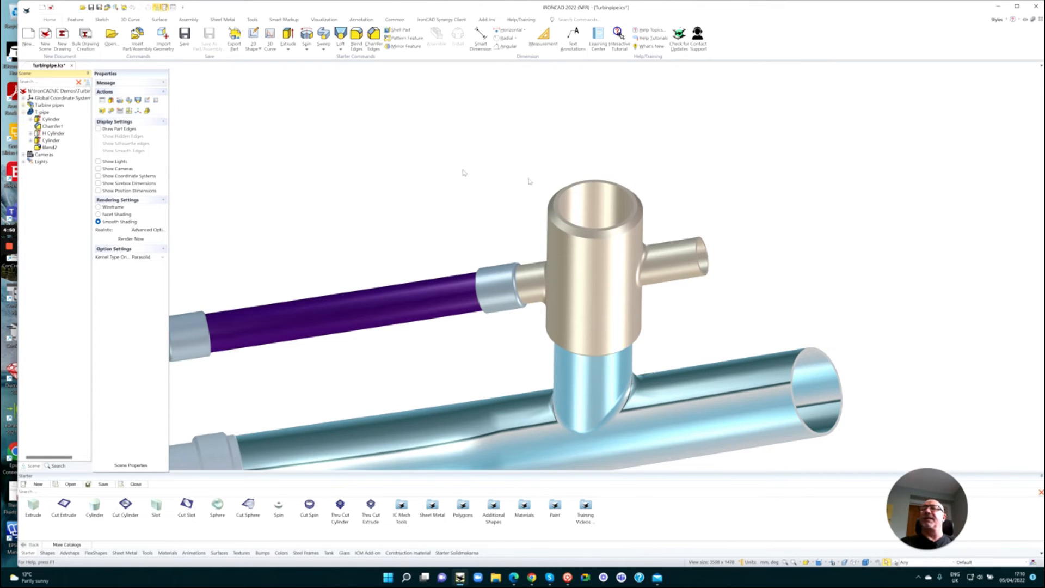
{"action": "scroll", "coordinate": [591, 210], "scroll_direction": "up", "scroll_amount": 4}
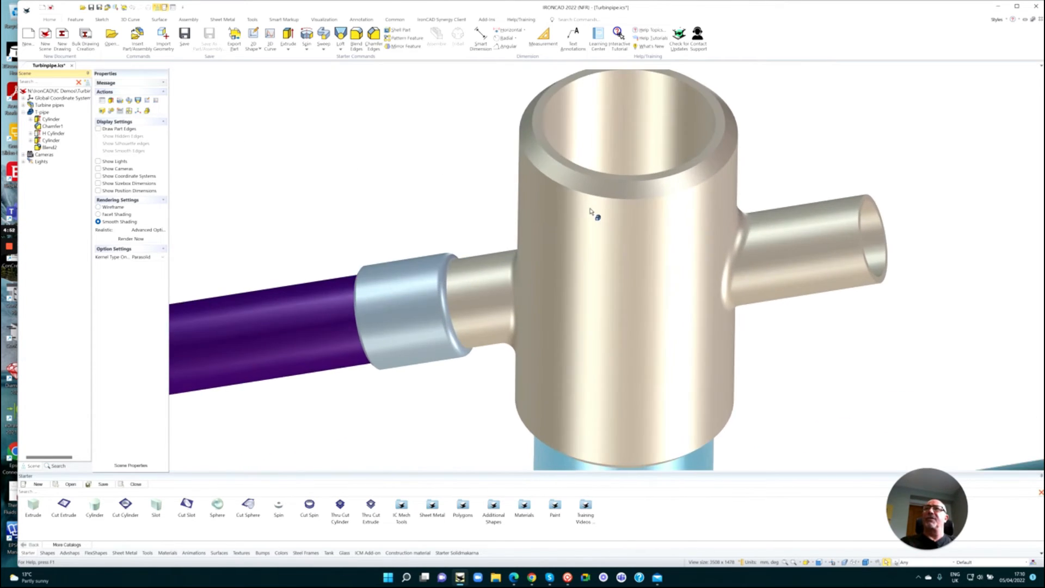
{"action": "scroll", "coordinate": [590, 210], "scroll_direction": "down", "scroll_amount": 3}
{"action": "scroll", "coordinate": [590, 211], "scroll_direction": "up", "scroll_amount": 1}
{"action": "middle_click_drag", "start_coordinate": [591, 212], "coordinate": [592, 212]}
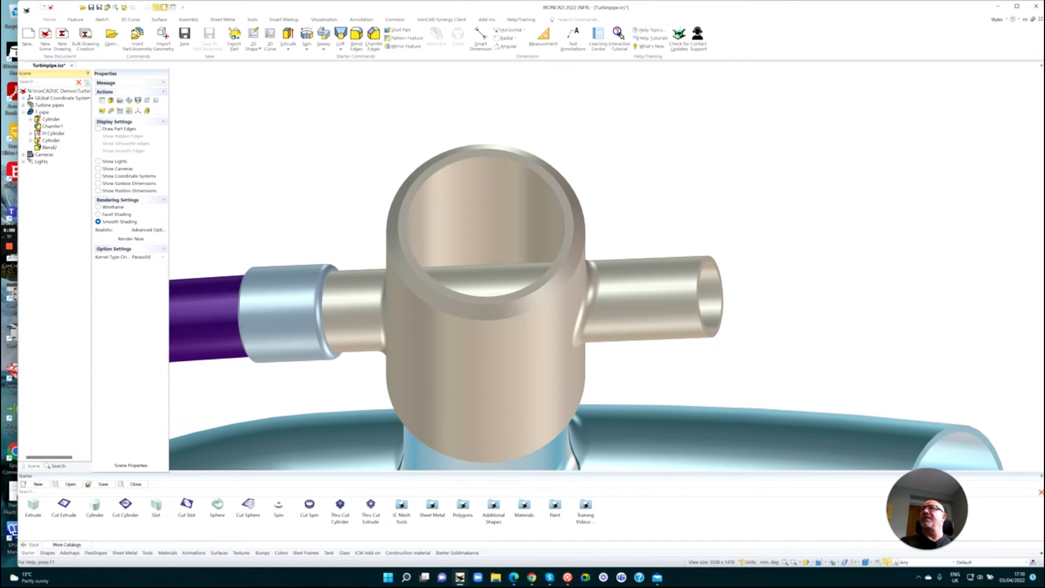
{"action": "left_click_drag", "start_coordinate": [51, 132], "coordinate": [43, 154]}
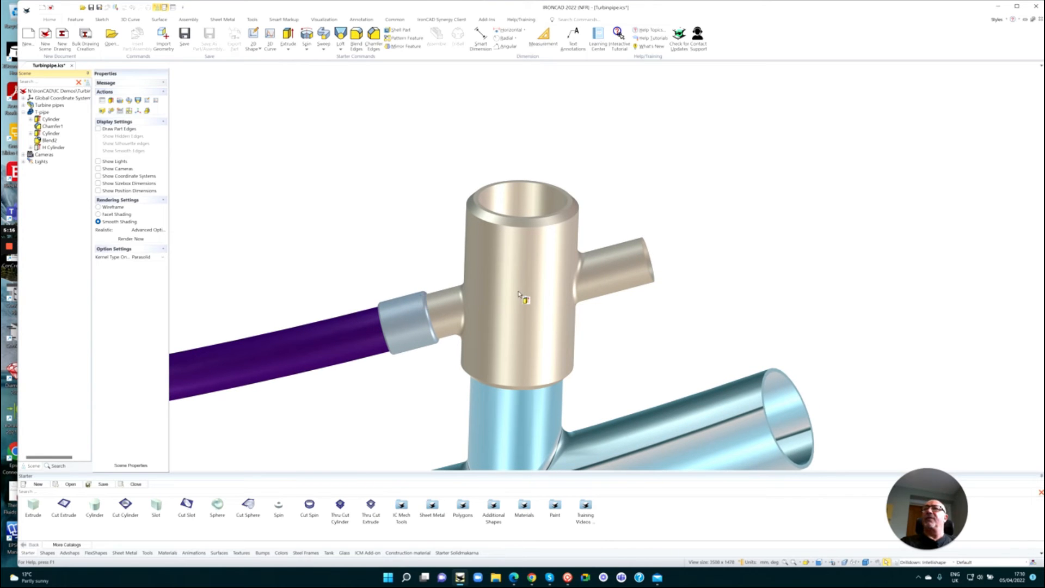
Section the T-pipe with a plane placed at the centre of its top opening, cutting along the side branch.
{"action": "scroll", "coordinate": [520, 295], "scroll_direction": "up", "scroll_amount": 1}
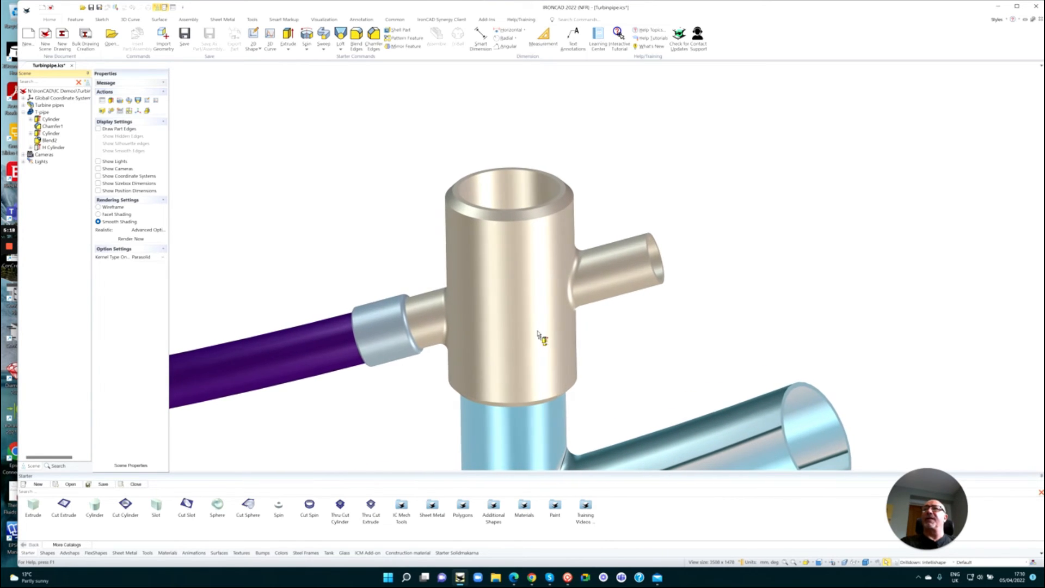
{"action": "left_click", "coordinate": [535, 287]}
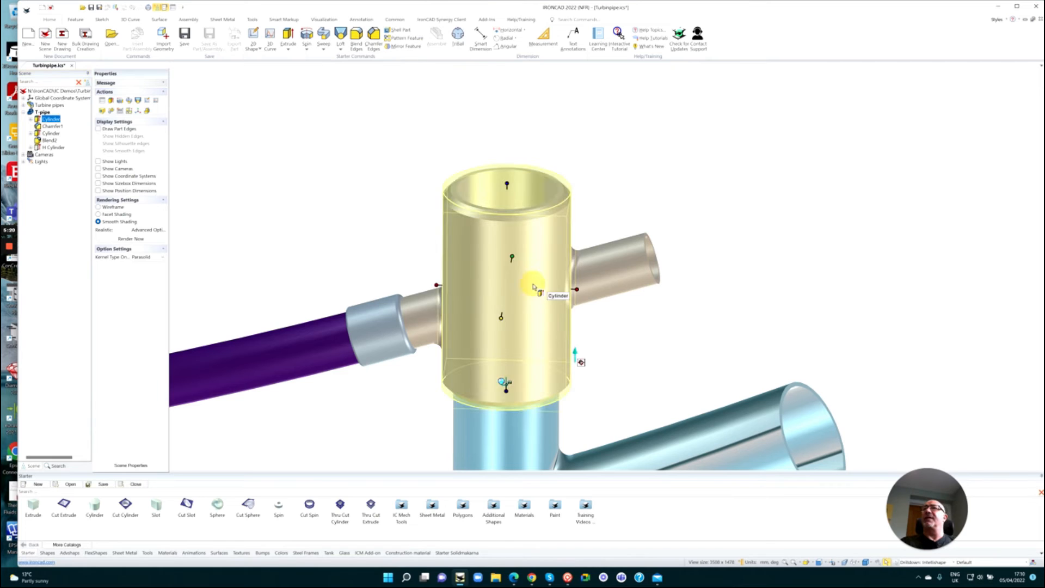
{"action": "left_click", "coordinate": [712, 262]}
{"action": "left_click", "coordinate": [544, 244]}
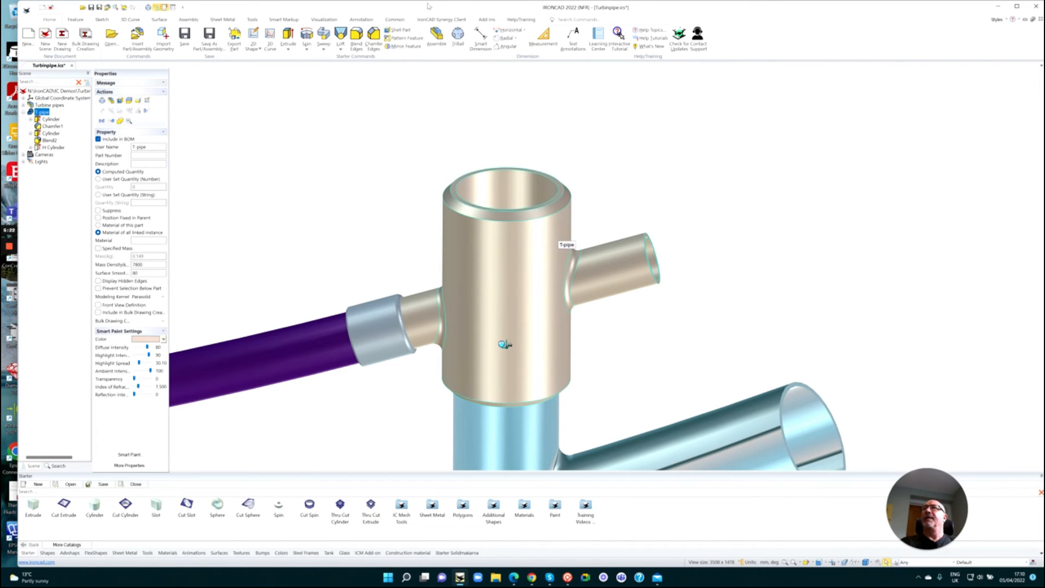
{"action": "left_click", "coordinate": [253, 21]}
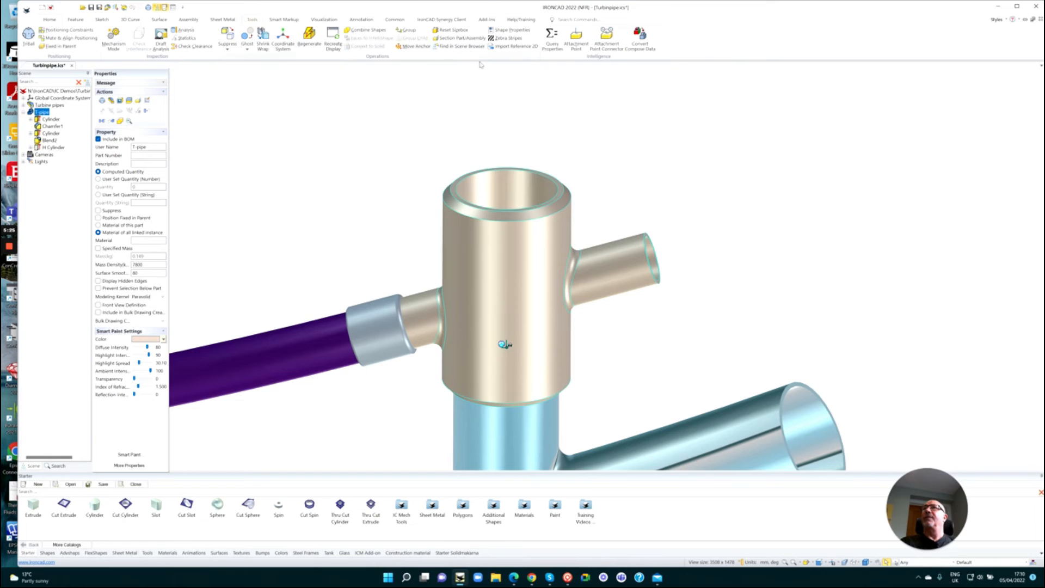
{"action": "left_click", "coordinate": [445, 39]}
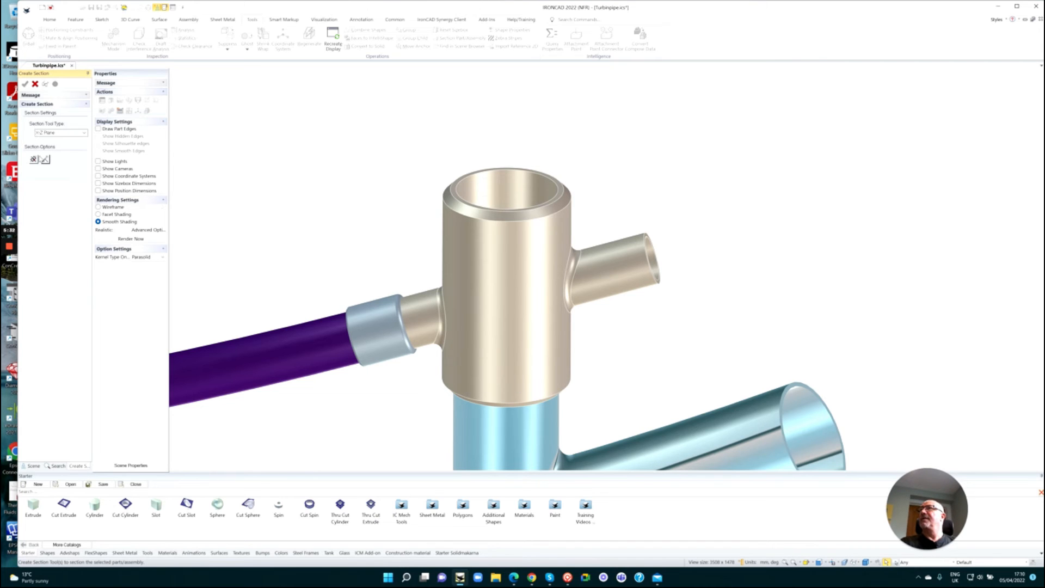
{"action": "left_click", "coordinate": [35, 159]}
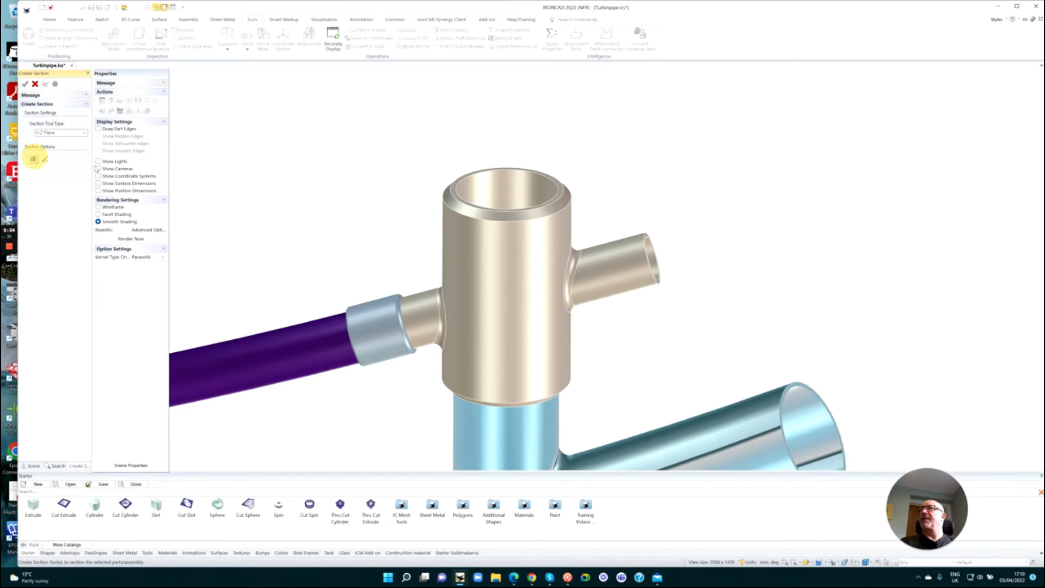
{"action": "left_click", "coordinate": [507, 190]}
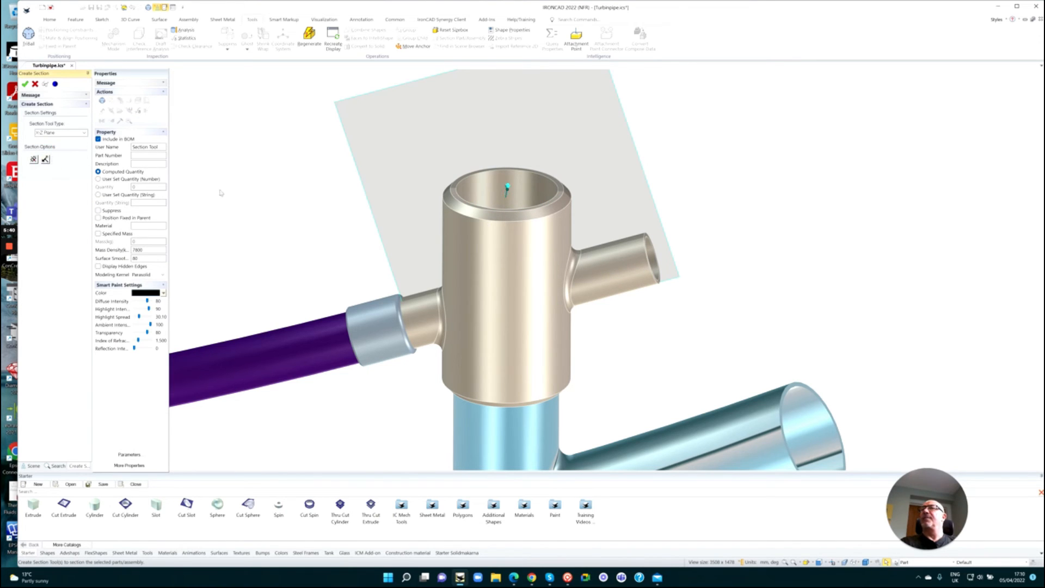
{"action": "middle_click_drag", "start_coordinate": [220, 192], "coordinate": [396, 238]}
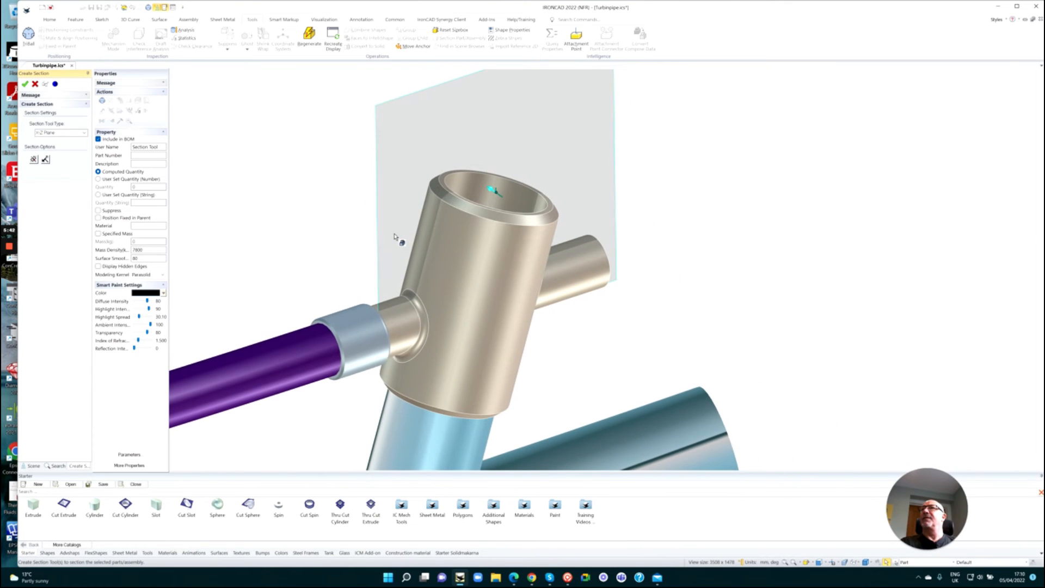
{"action": "left_click", "coordinate": [24, 86]}
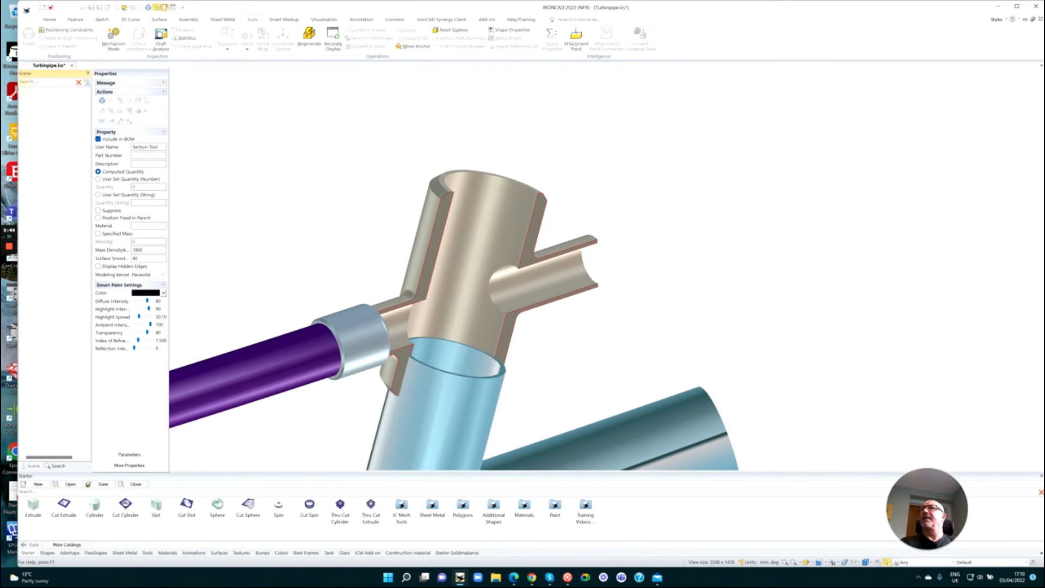
Inspect the sectioned T-pipe's interior, turn off the section tool and select the whole T-pipe part.
{"action": "middle_click_drag", "start_coordinate": [438, 303], "coordinate": [550, 344]}
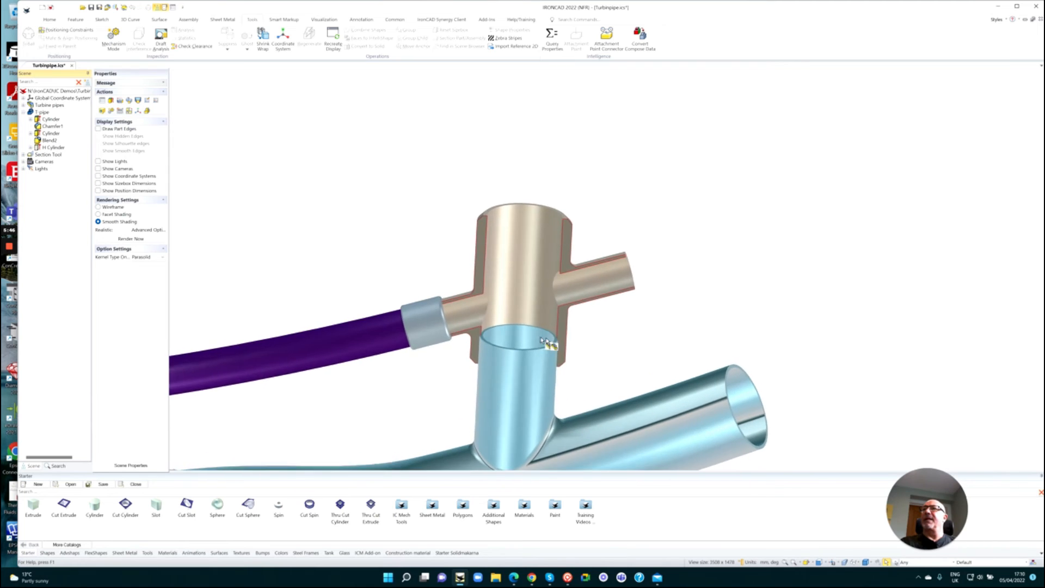
{"action": "scroll", "coordinate": [556, 351], "scroll_direction": "up", "scroll_amount": 3}
{"action": "middle_click_drag", "start_coordinate": [566, 383], "coordinate": [569, 381]}
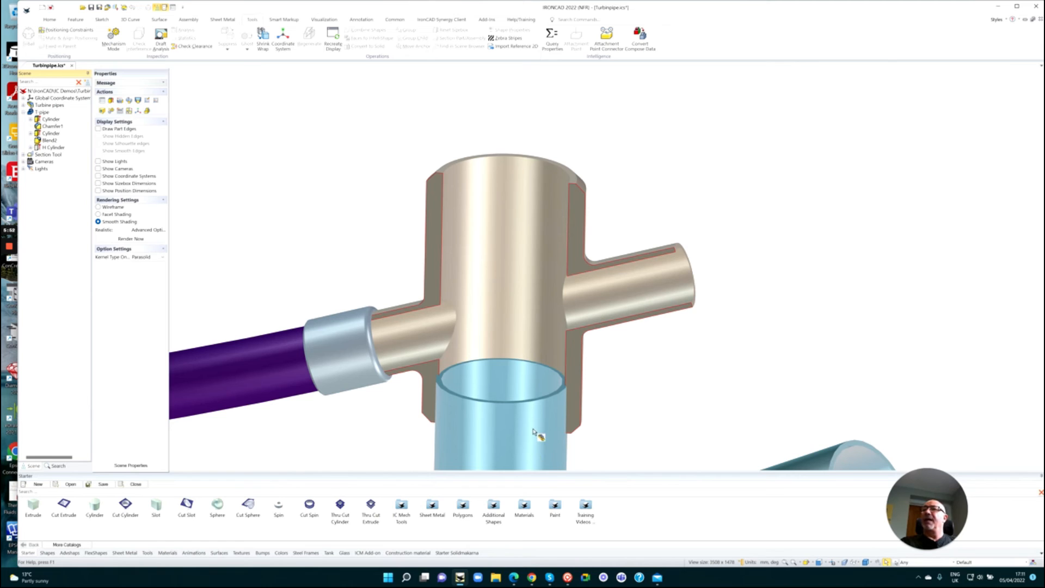
{"action": "middle_click_drag", "start_coordinate": [536, 435], "coordinate": [522, 398], "text": "shift"}
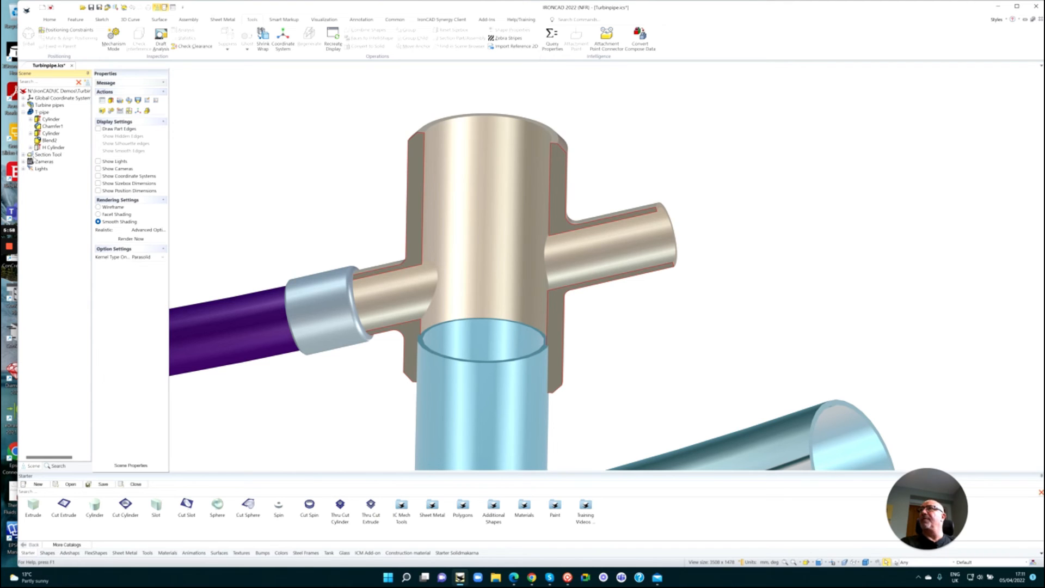
{"action": "left_click", "coordinate": [37, 155]}
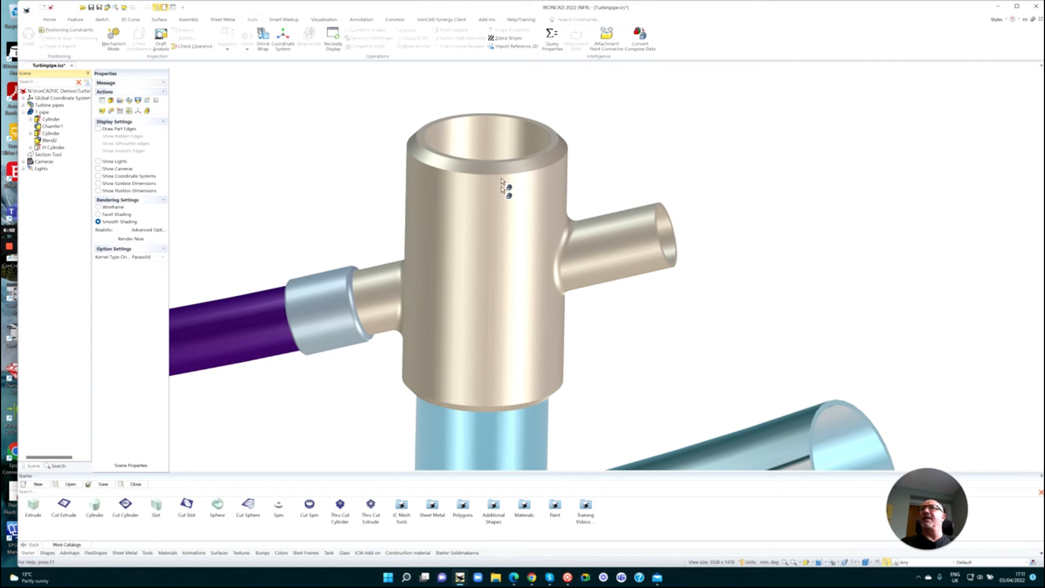
{"action": "left_click", "coordinate": [504, 144]}
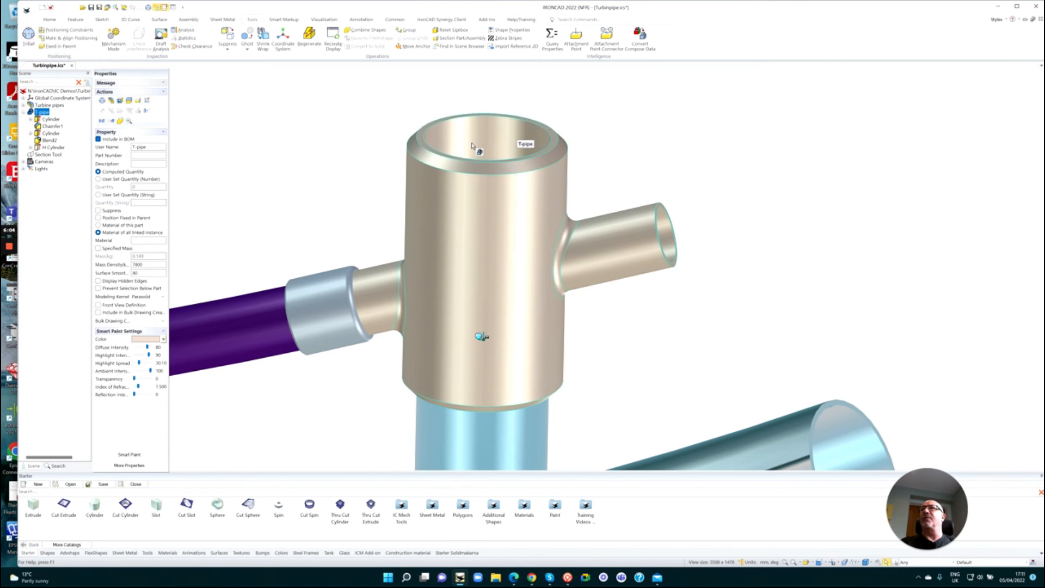
Enlarge the T-pipe's main hole cylinder to a 28 mm diameter, matching the edge of the blue pipe below.
{"action": "left_click", "coordinate": [481, 148]}
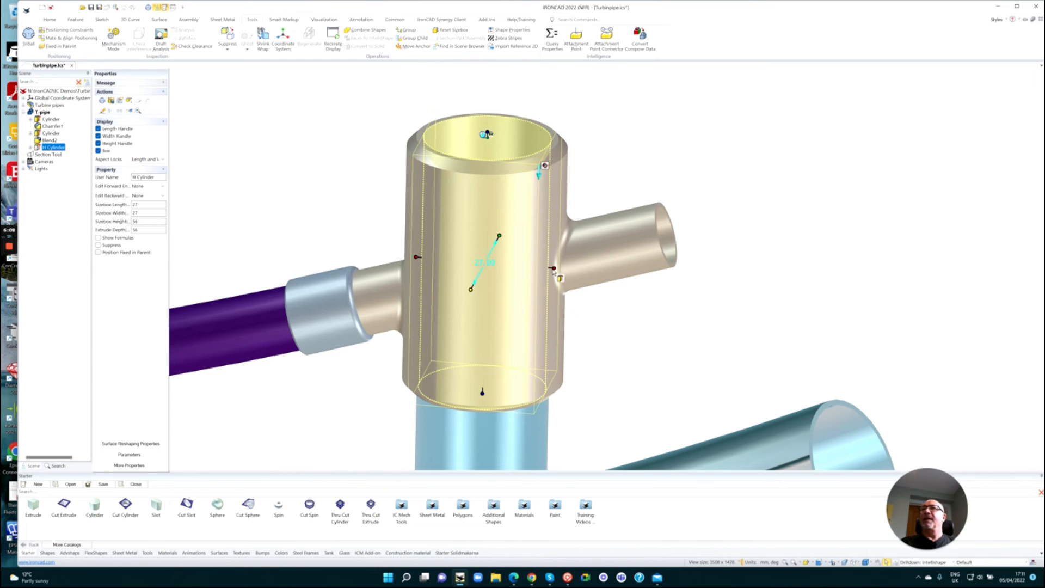
{"action": "left_click_drag", "start_coordinate": [554, 268], "coordinate": [533, 426]}
{"action": "scroll", "coordinate": [532, 427], "scroll_direction": "down", "scroll_amount": 1}
{"action": "scroll", "coordinate": [532, 427], "scroll_direction": "down", "scroll_amount": 1}
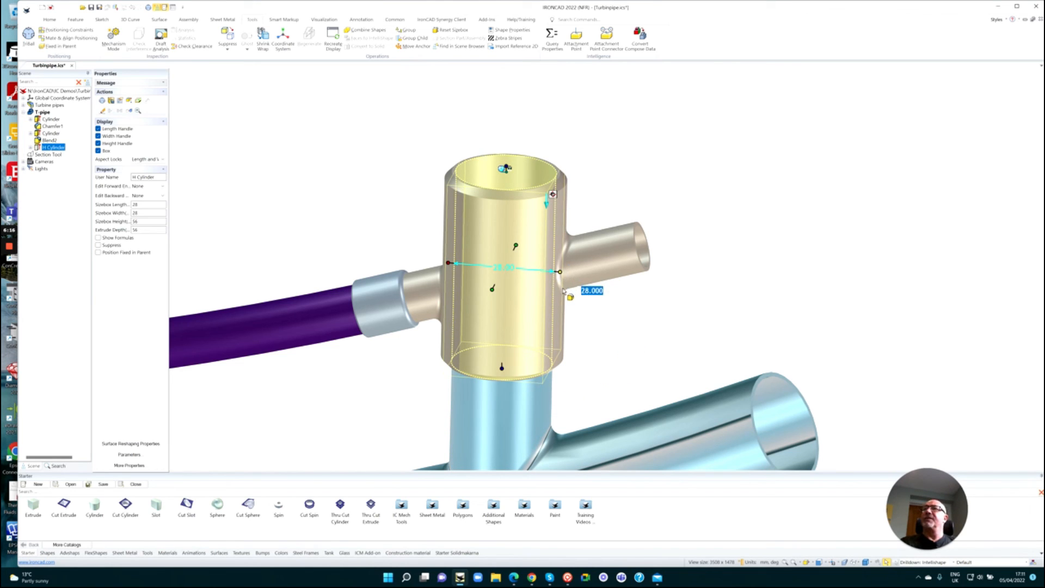
{"action": "left_click", "coordinate": [646, 157]}
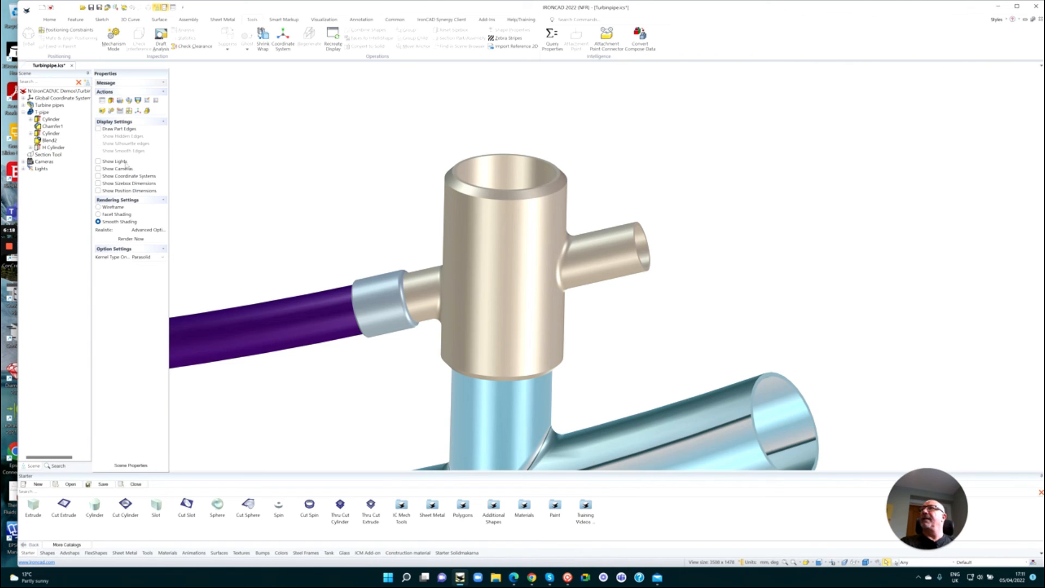
Toggle the section tool's suppression to check the T-pipe's interior, and examine how the connector sits in the pipe assembly.
{"action": "left_click", "coordinate": [47, 156]}
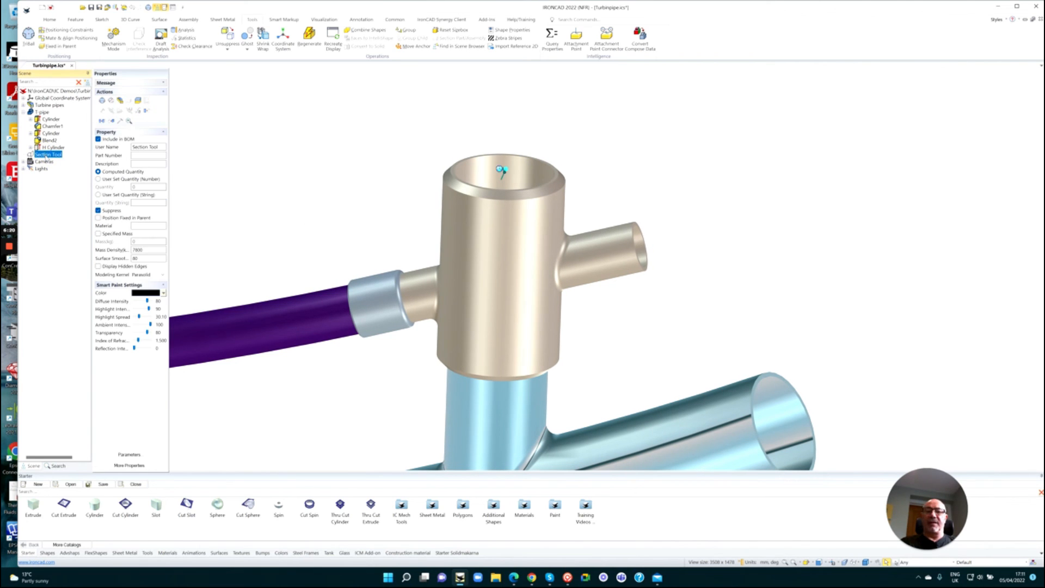
{"action": "right_click", "coordinate": [47, 156]}
{"action": "left_click", "coordinate": [71, 168]}
{"action": "middle_click_drag", "start_coordinate": [601, 381], "coordinate": [614, 354]}
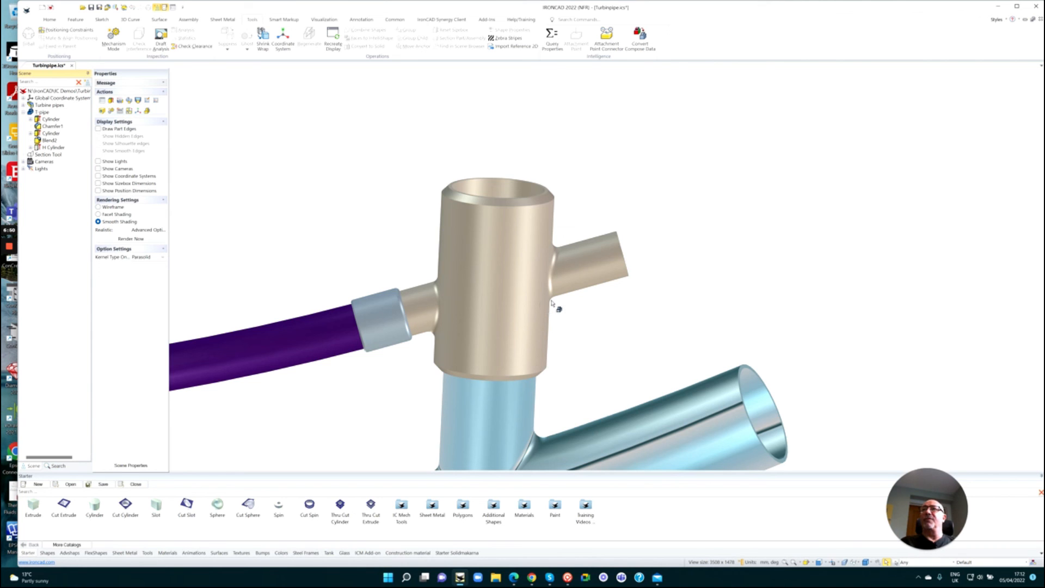
{"action": "scroll", "coordinate": [518, 351], "scroll_direction": "down", "scroll_amount": 8}
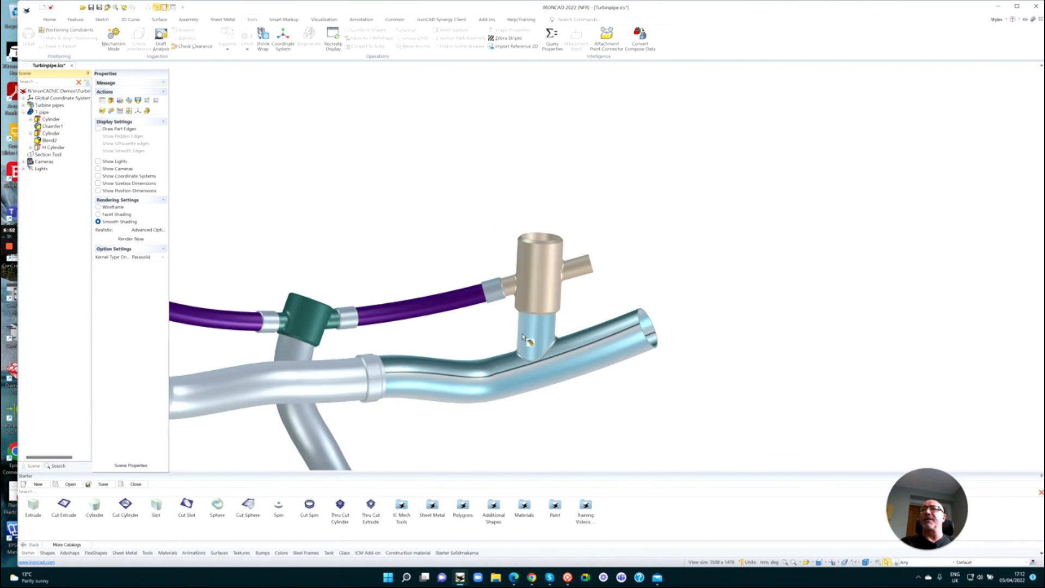